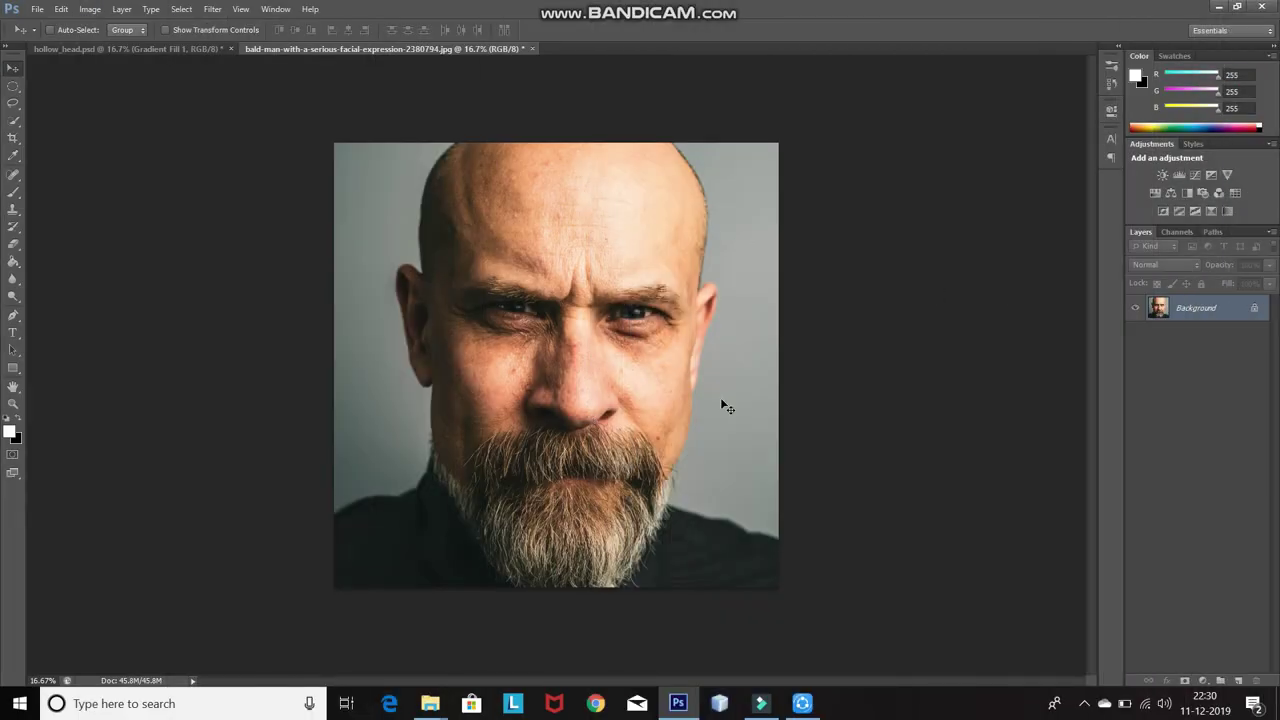
# Step: Duplicate the Background layer as Background copy and hide the original Background layer
pyautogui.rightClick(1219, 316)
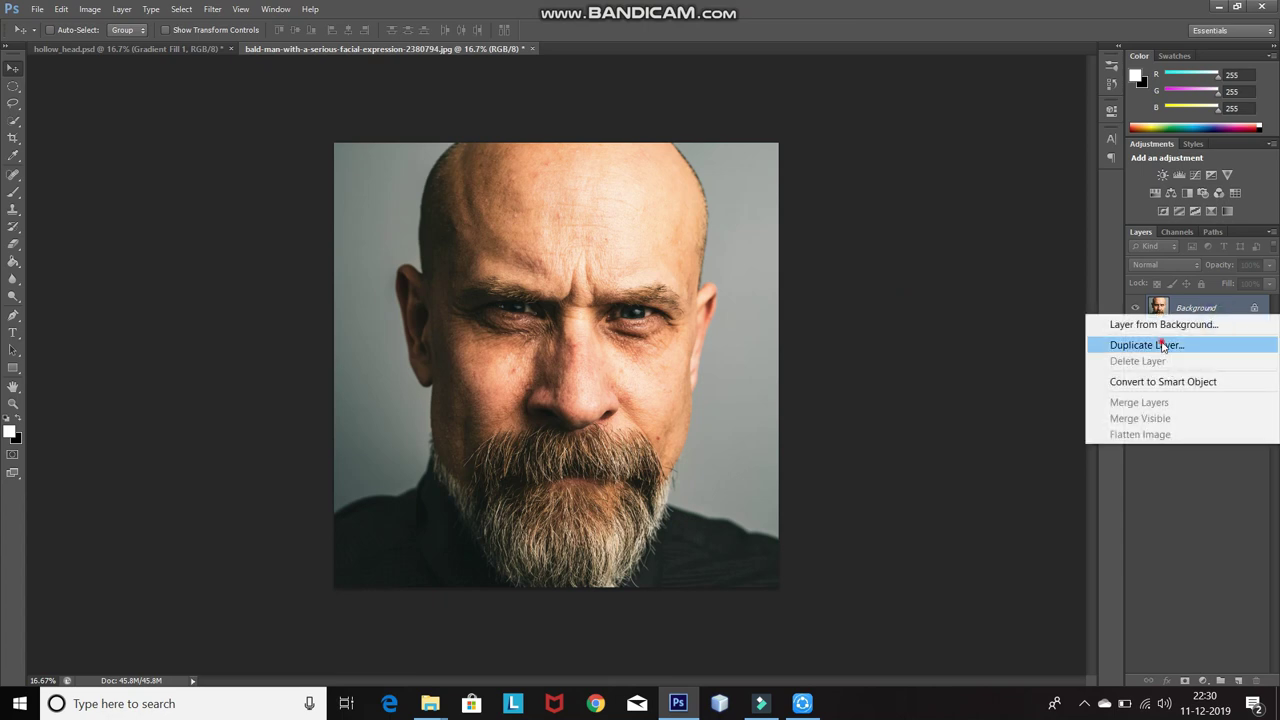
pyautogui.click(1163, 346)
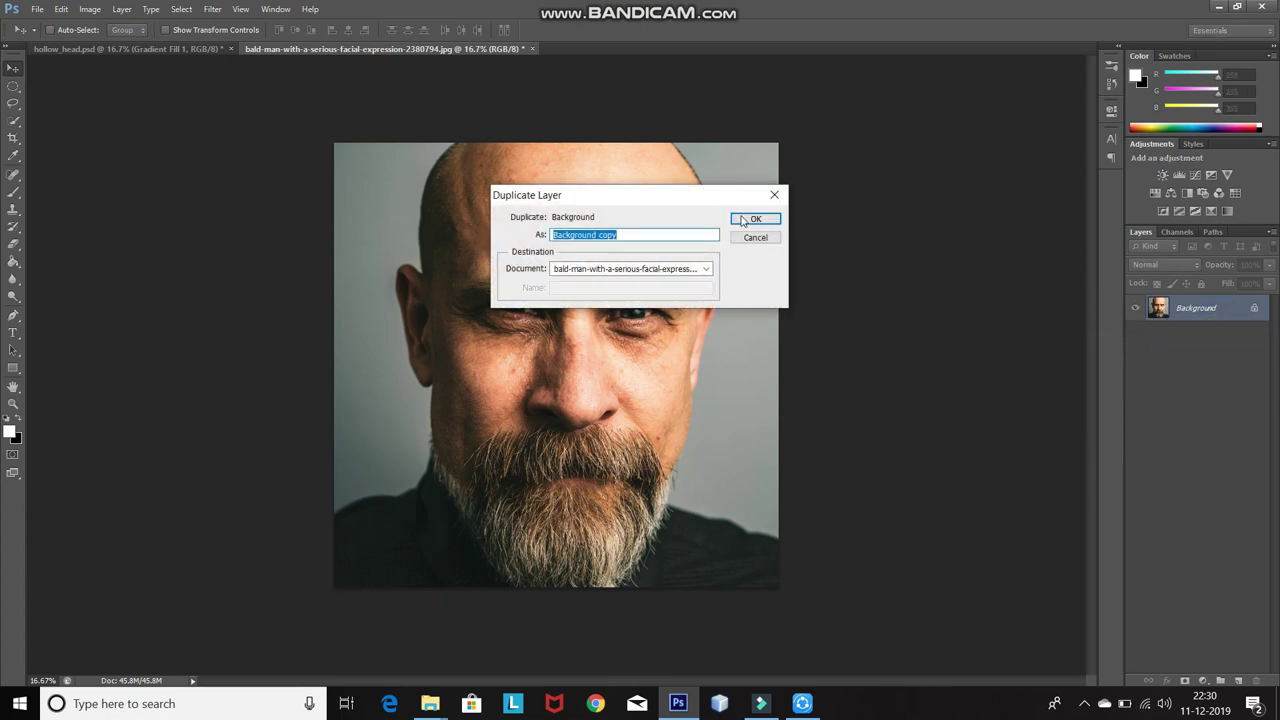
pyautogui.click(750, 220)
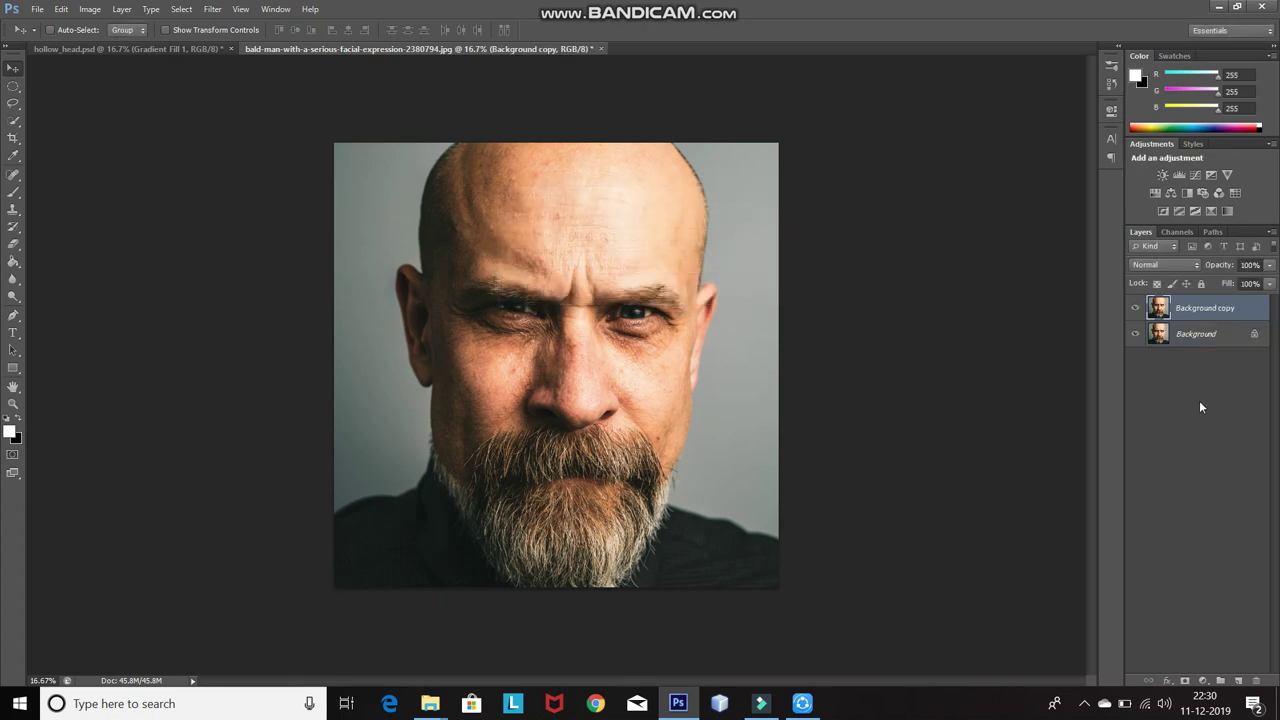
pyautogui.click(1136, 338)
# Step: Use Quick Selection to select the man's head, beard, shoulders and right ear
pyautogui.click(13, 121)
pyautogui.click(47, 120)
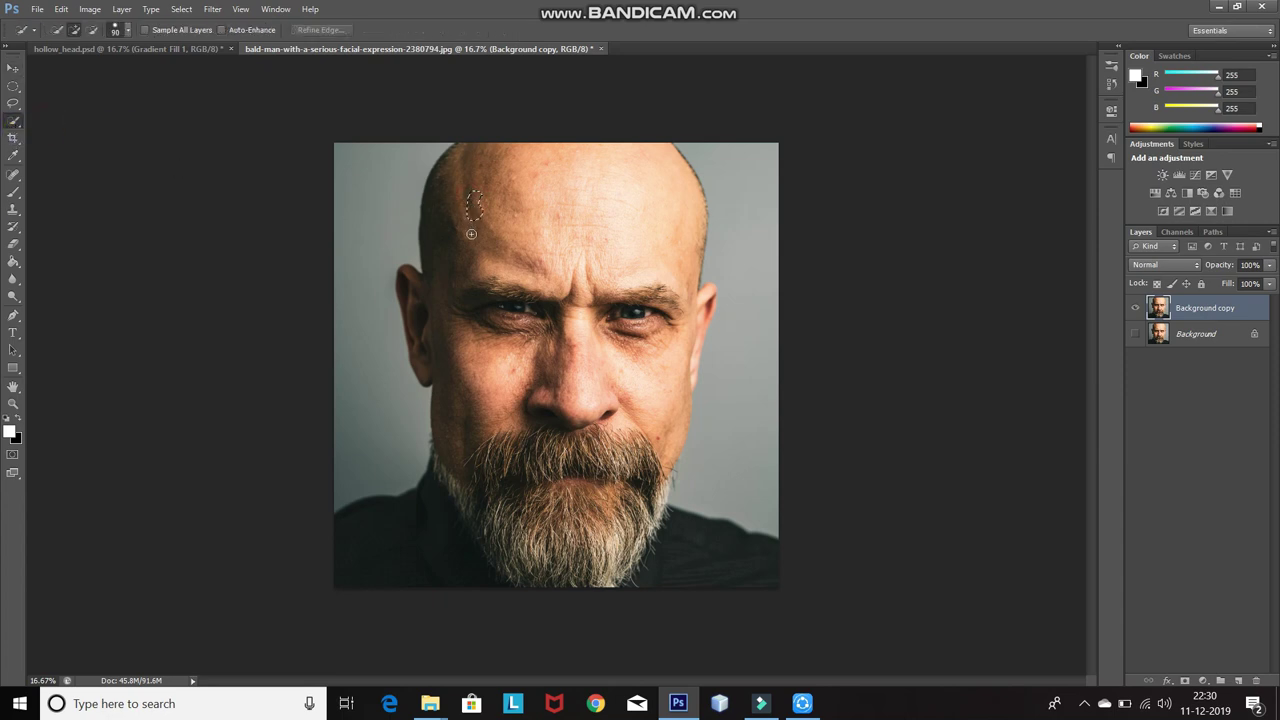
pyautogui.moveTo(472, 232)
pyautogui.mouseDown()
pyautogui.moveTo(504, 462)
pyautogui.moveTo(678, 561)
pyautogui.moveTo(559, 480)
pyautogui.moveTo(638, 181)
pyautogui.moveTo(668, 384)
pyautogui.moveTo(657, 485)
pyautogui.moveTo(707, 300)
pyautogui.mouseUp()
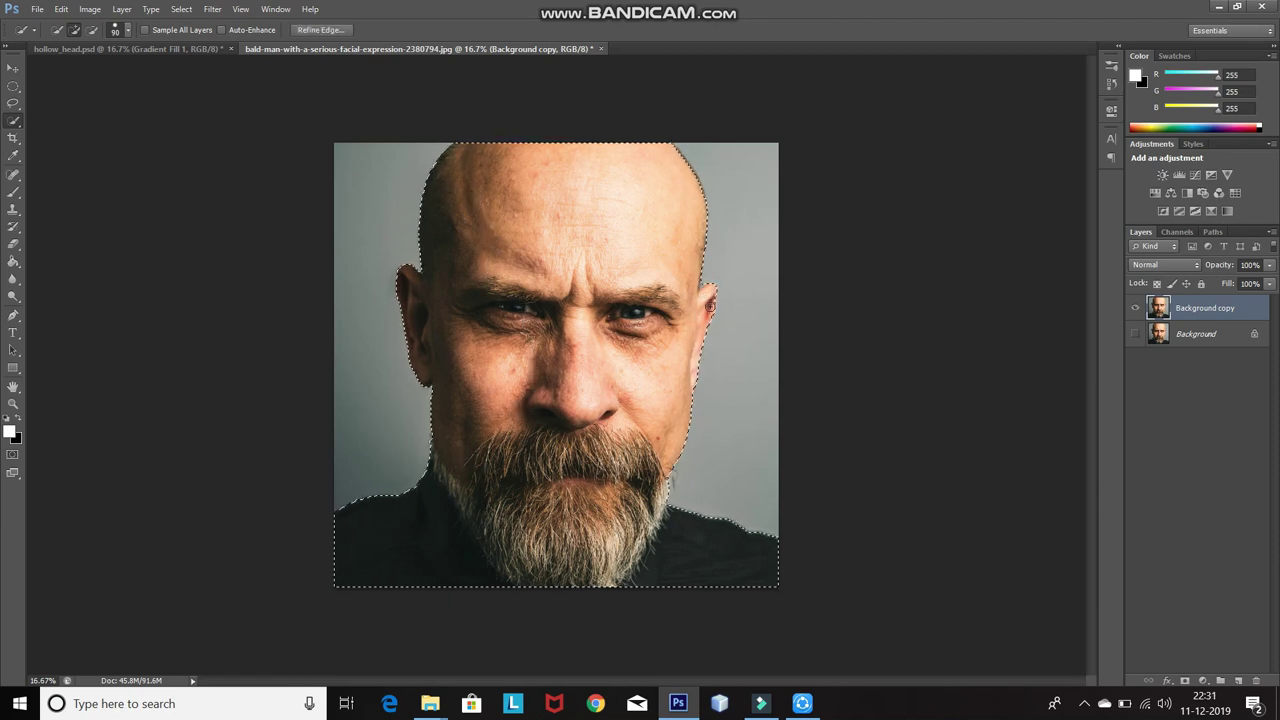
pyautogui.click(718, 302)
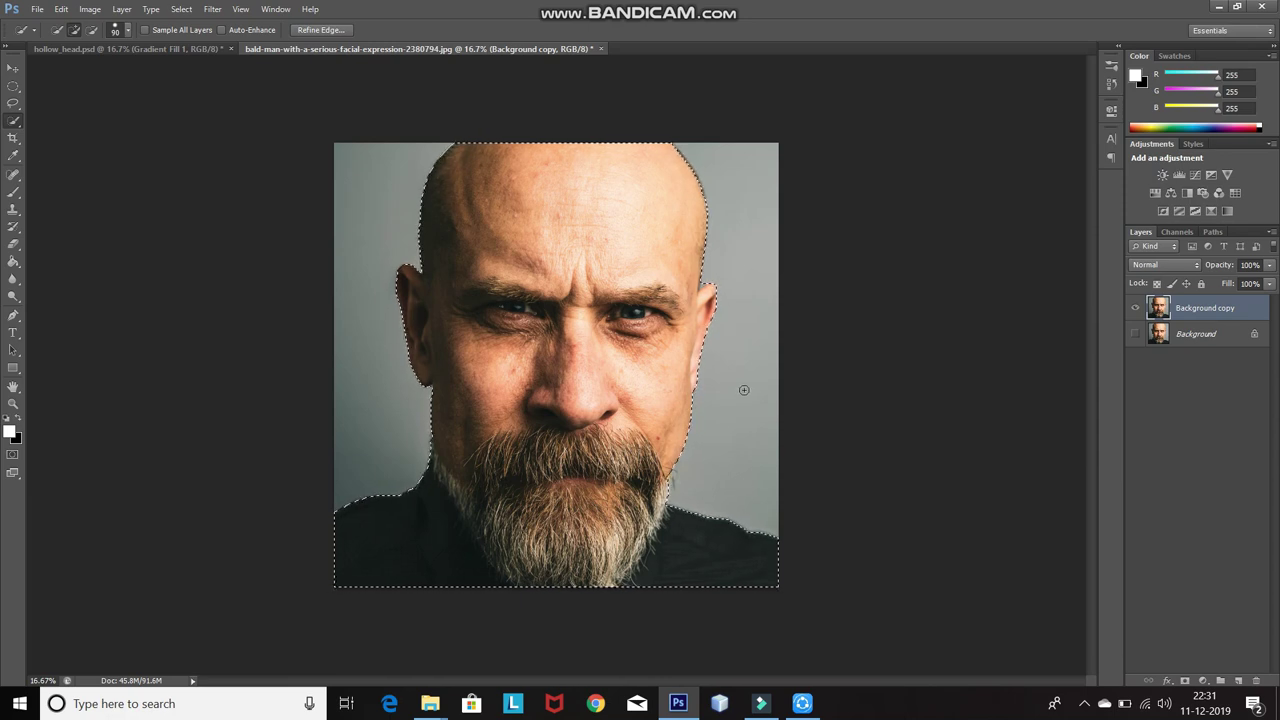
pyautogui.click(319, 30)
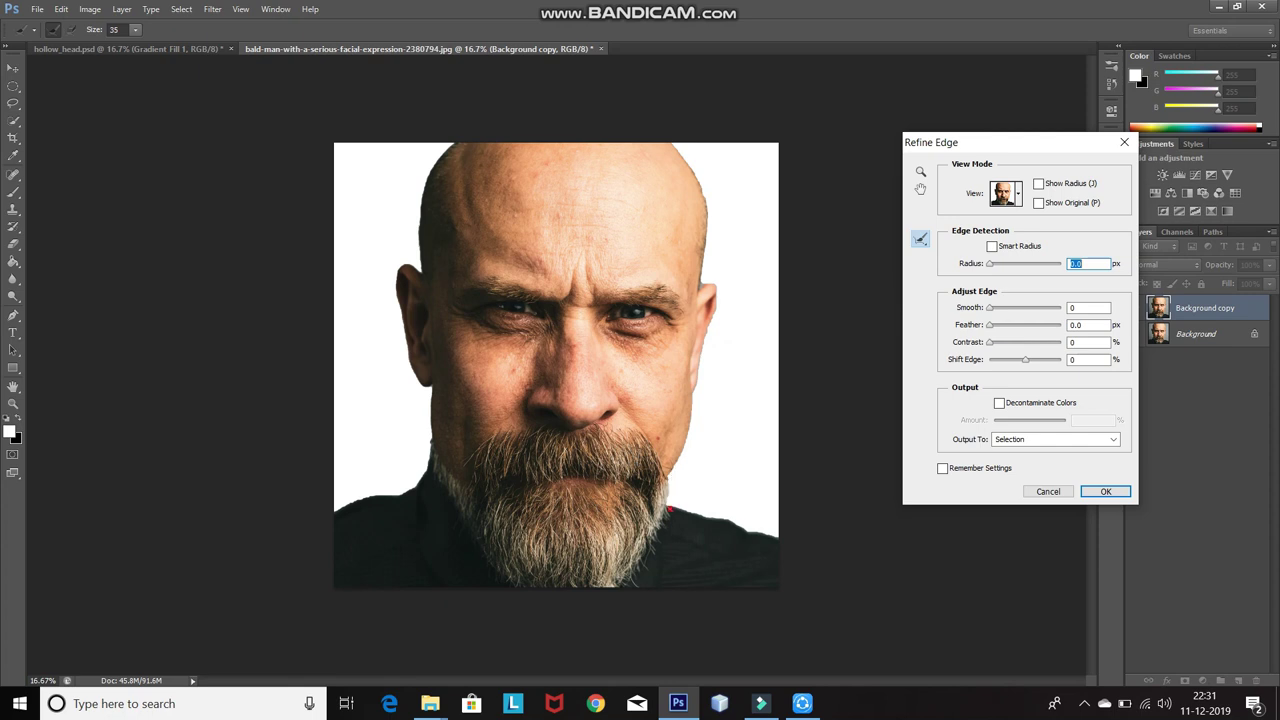
# Step: Refine the selection edge with a 0.0 px radius and mask out the grey backdrop
pyautogui.click(688, 430)
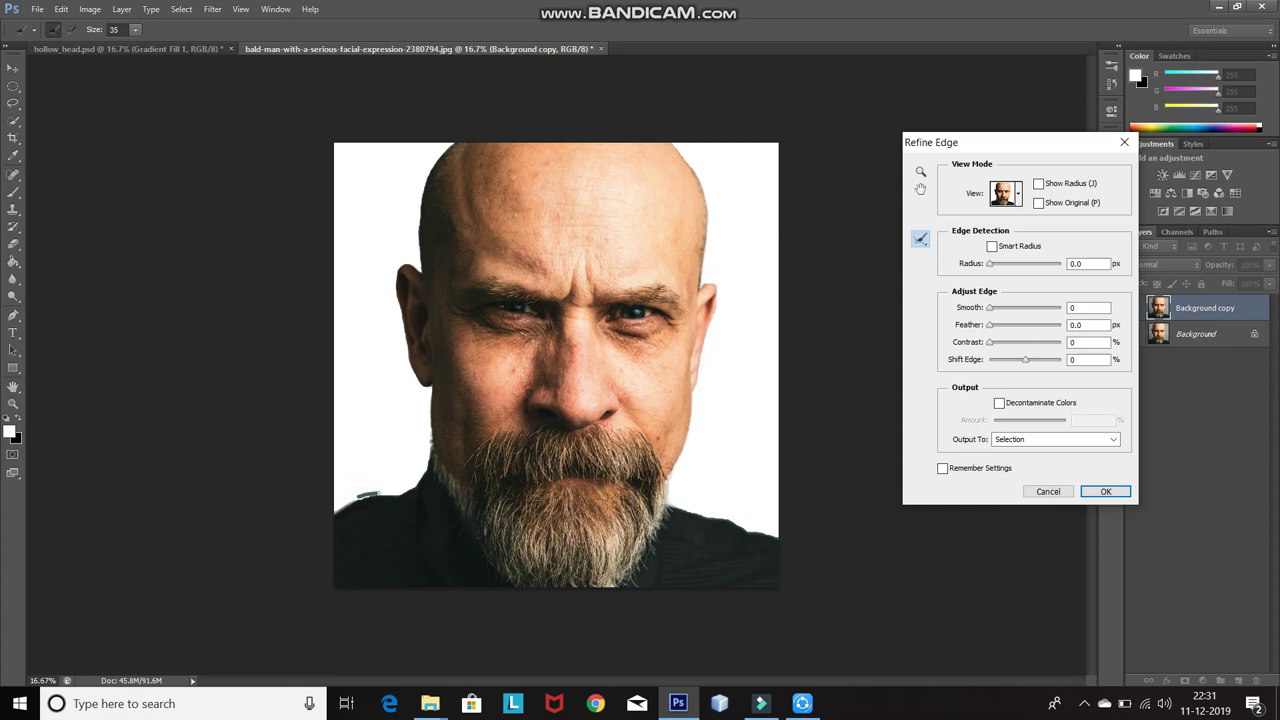
pyautogui.click(1106, 491)
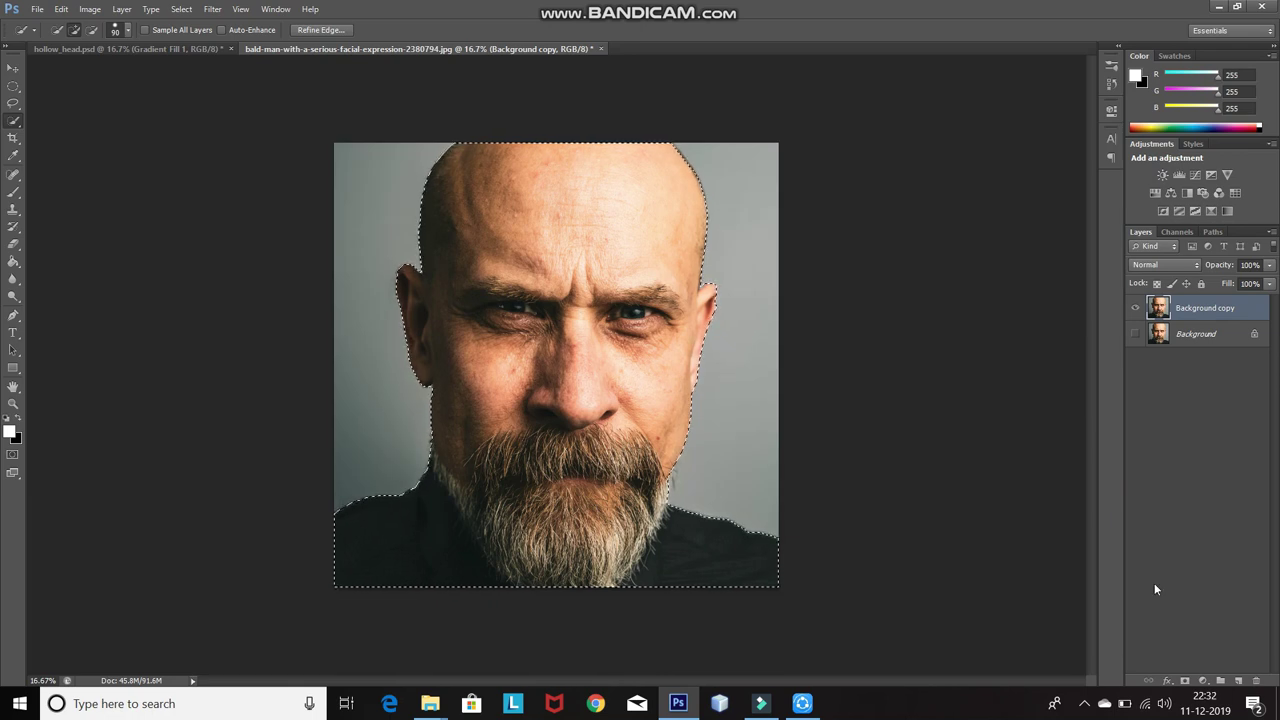
pyautogui.click(1184, 680)
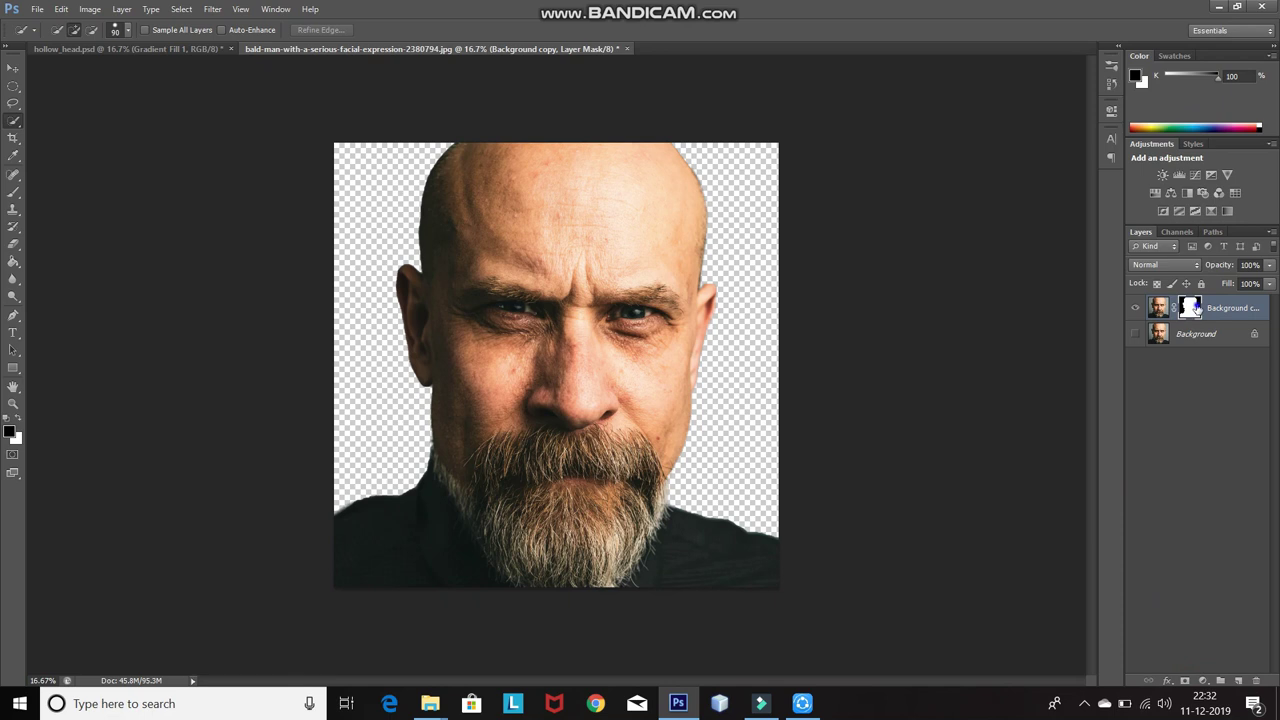
# Step: Apply the layer mask so the man's cutout is baked into Background copy
pyautogui.rightClick(1196, 310)
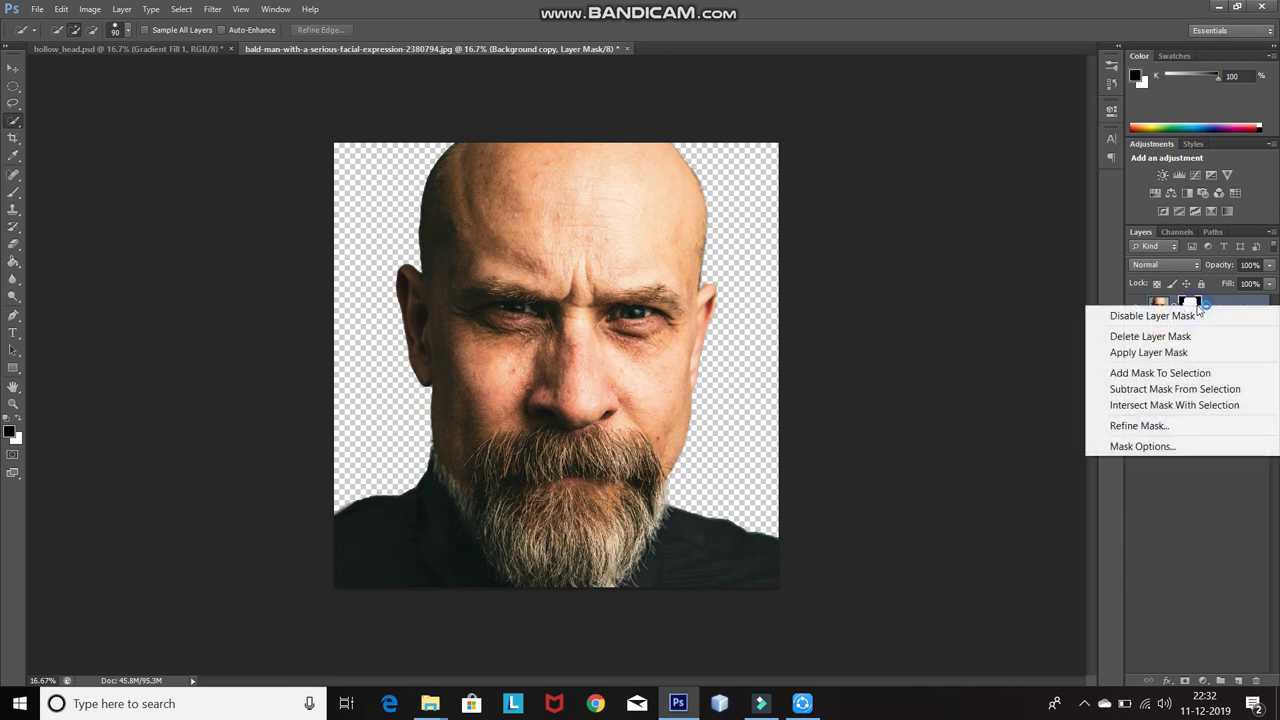
pyautogui.click(1168, 353)
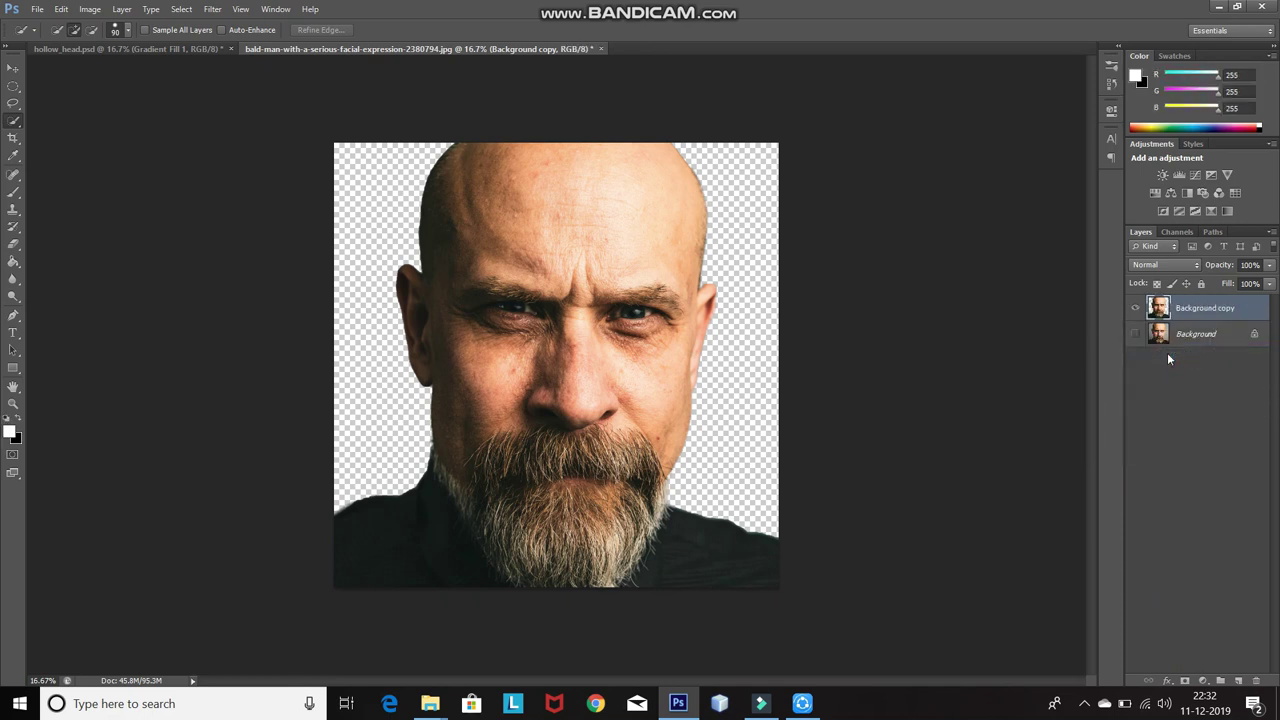
pyautogui.click(1202, 682)
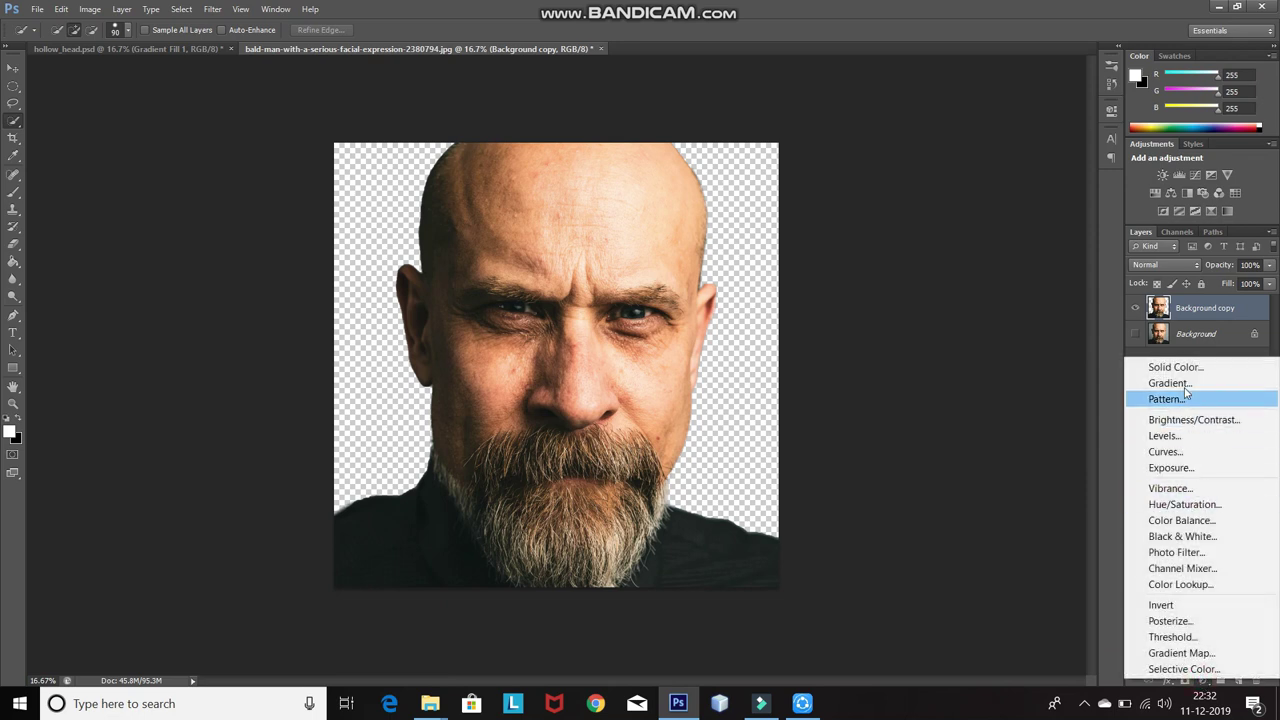
# Step: Add a Gradient Fill layer using the black-to-white preset in Radial style
pyautogui.click(1180, 383)
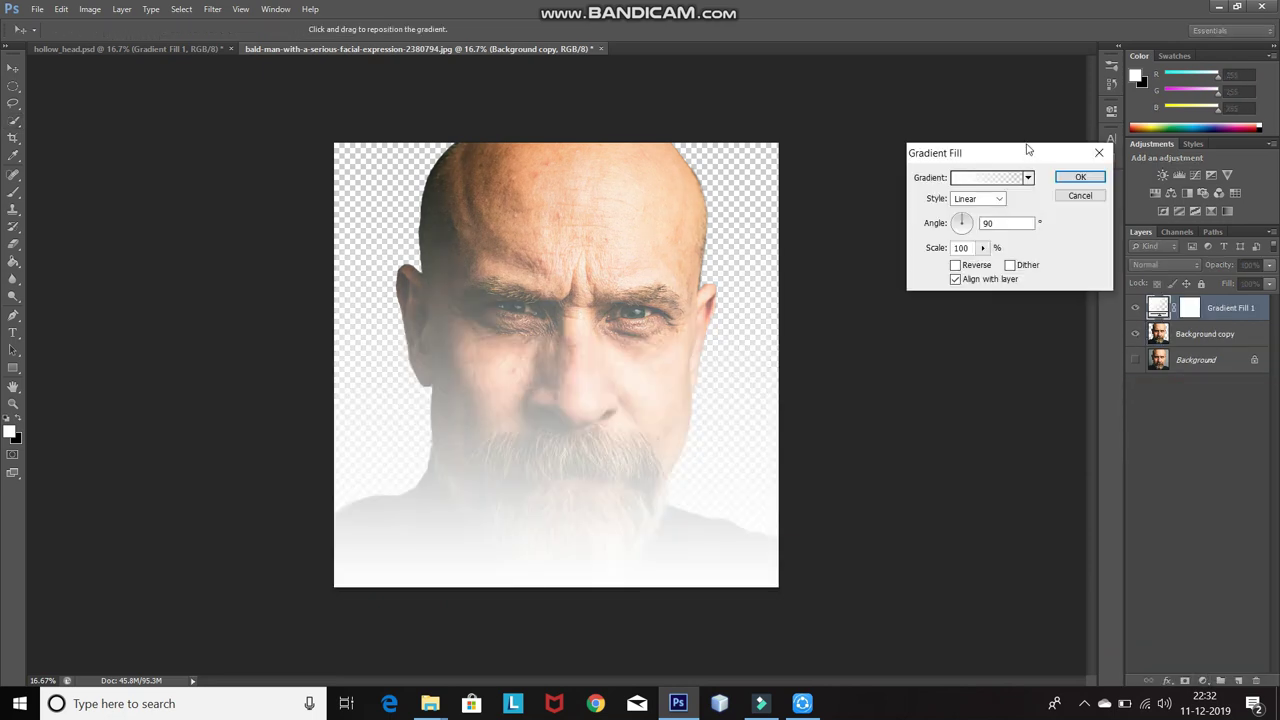
pyautogui.click(1028, 178)
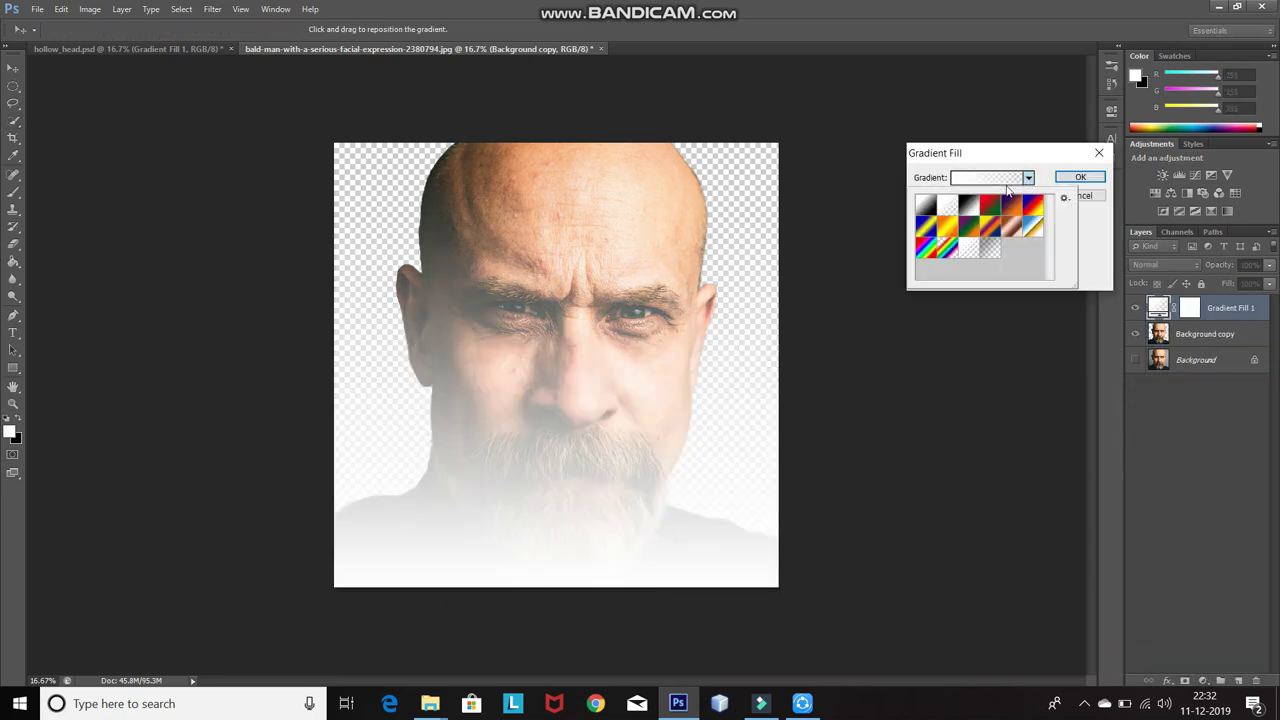
pyautogui.click(970, 207)
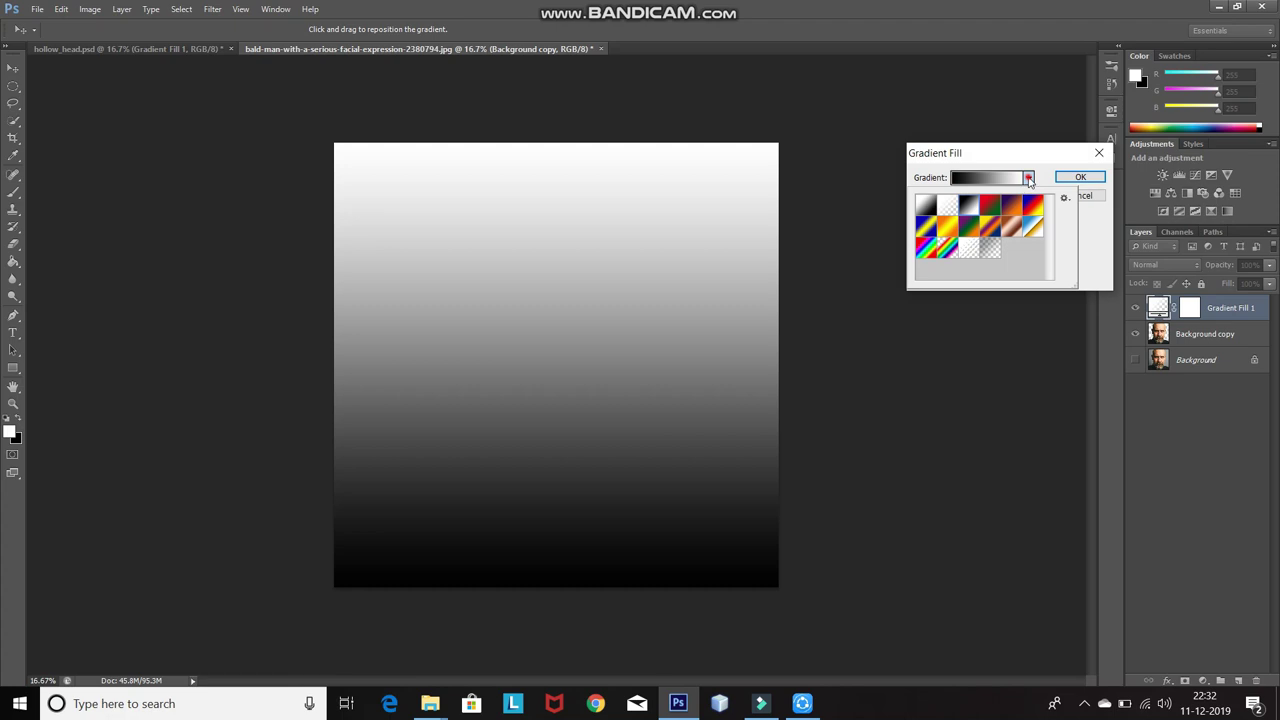
pyautogui.click(1028, 178)
pyautogui.click(1000, 199)
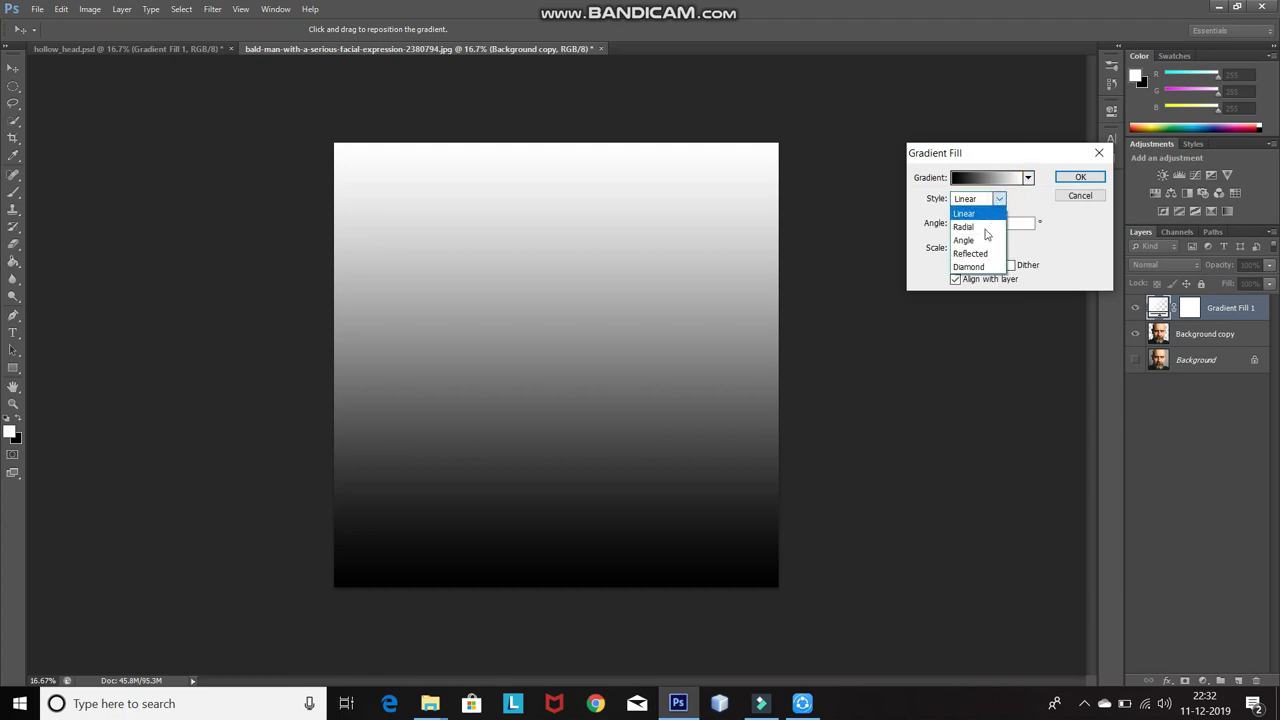
pyautogui.click(998, 224)
# Step: Set the gradient scale to 250, reverse it for a white centre, and apply it
pyautogui.click(998, 224)
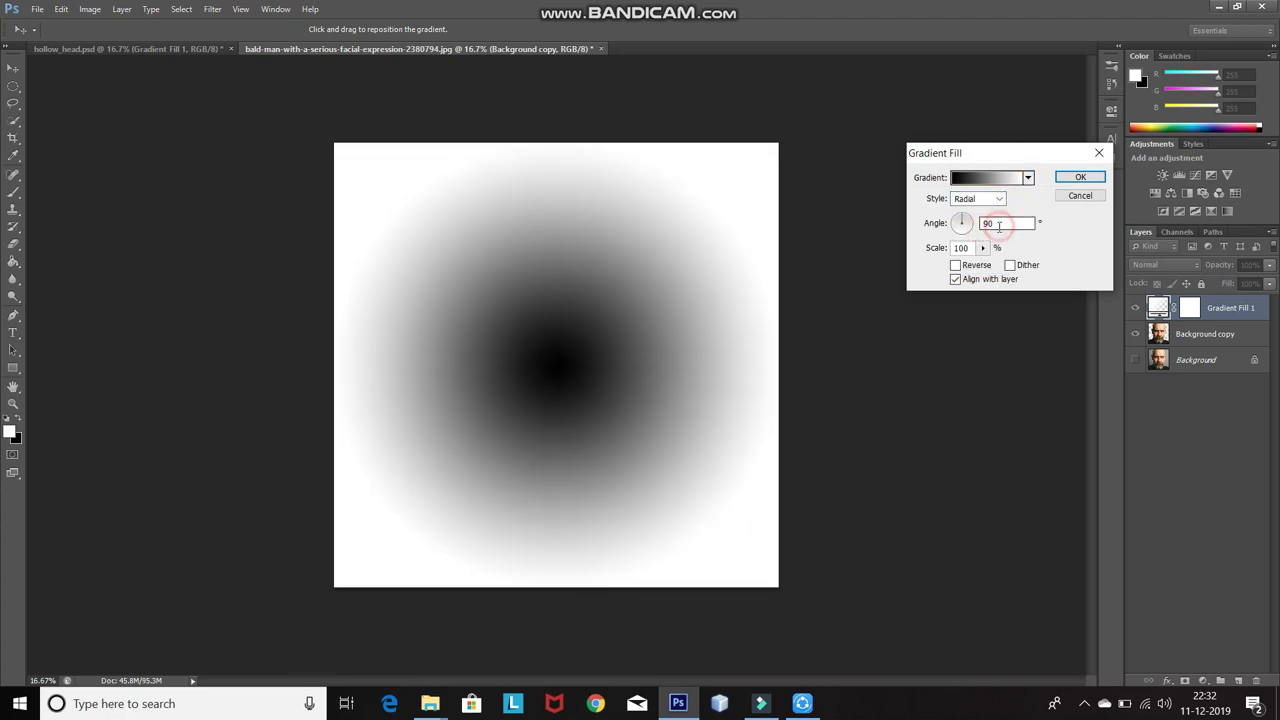
pyautogui.click(970, 247)
pyautogui.press('BackSpace')
pyautogui.press('BackSpace')
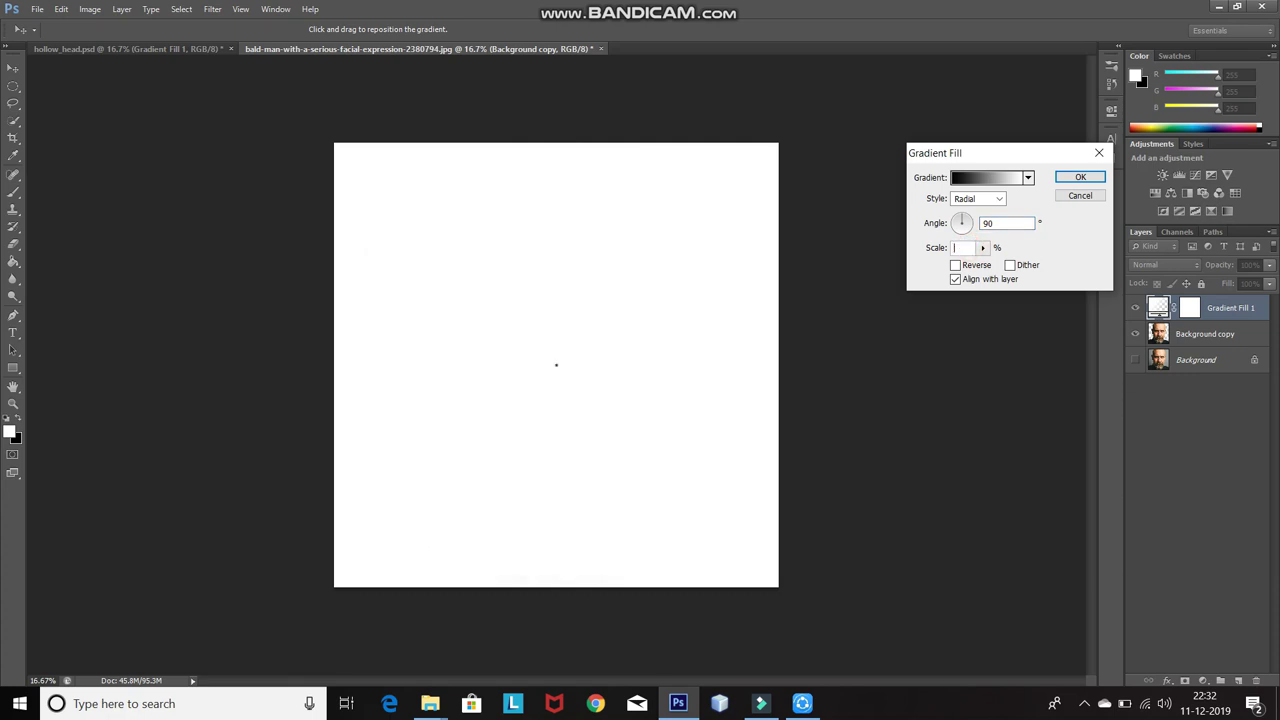
pyautogui.write('250')
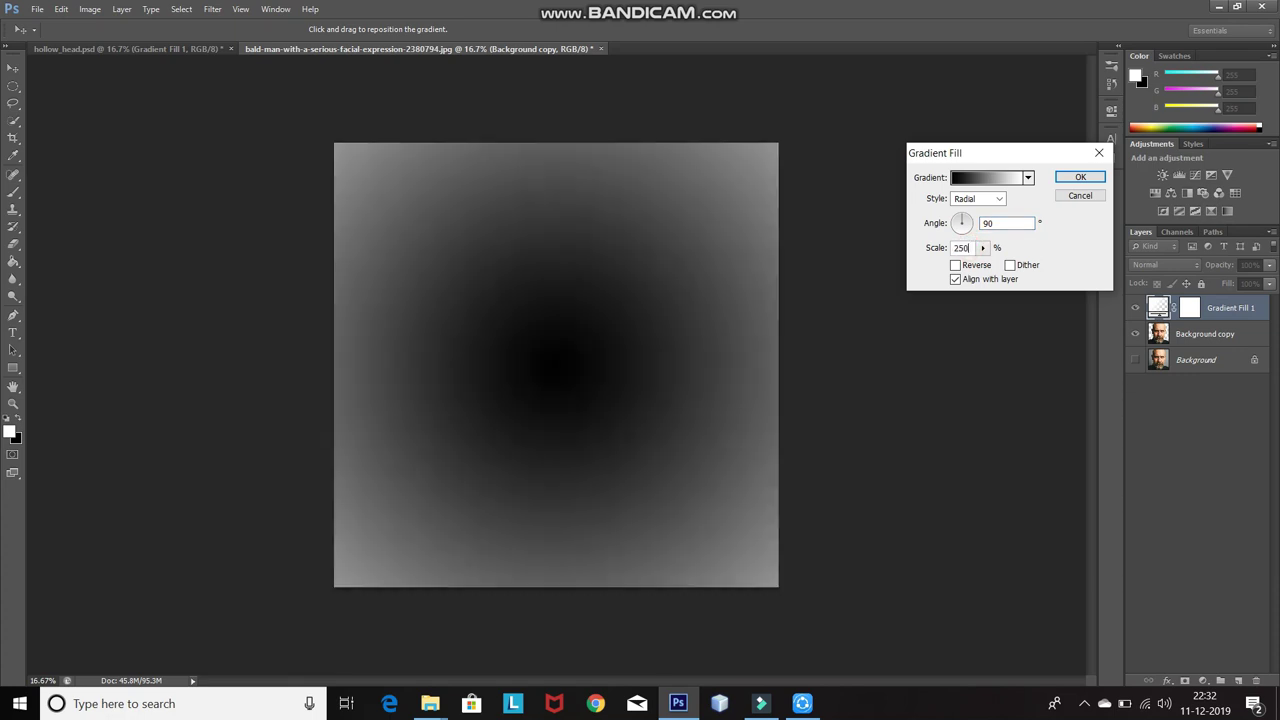
pyautogui.click(955, 265)
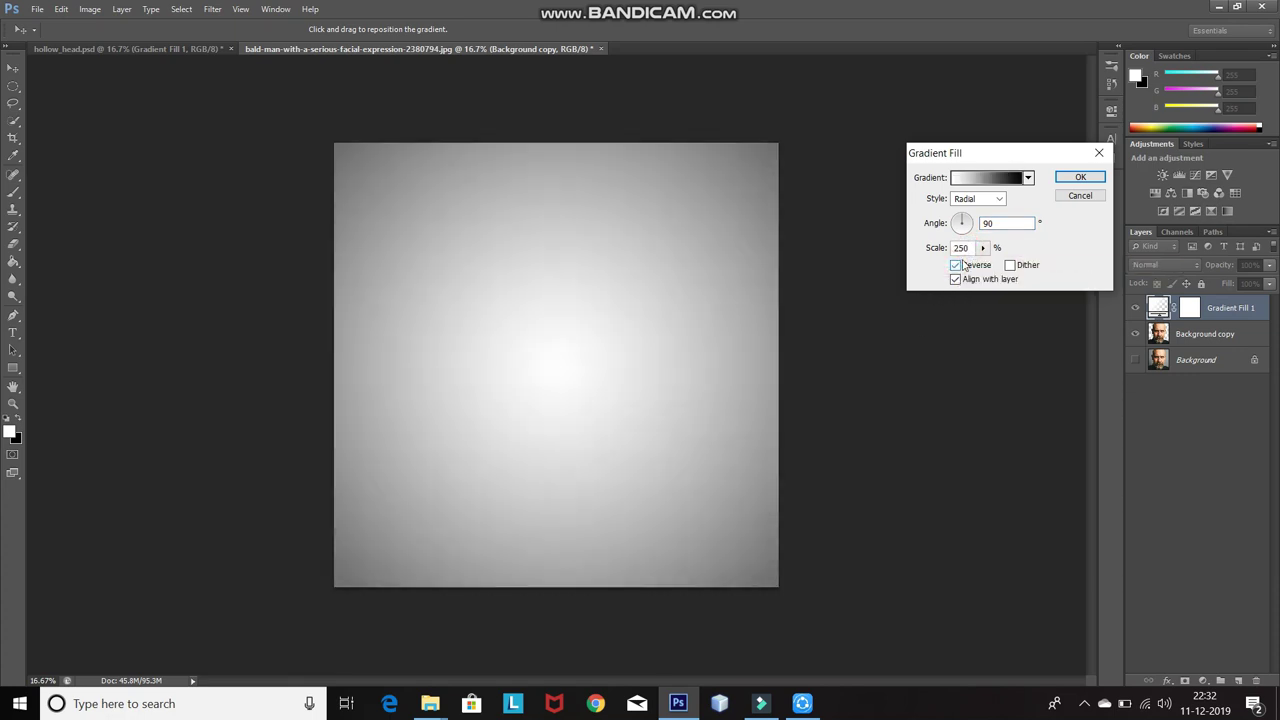
pyautogui.click(1063, 177)
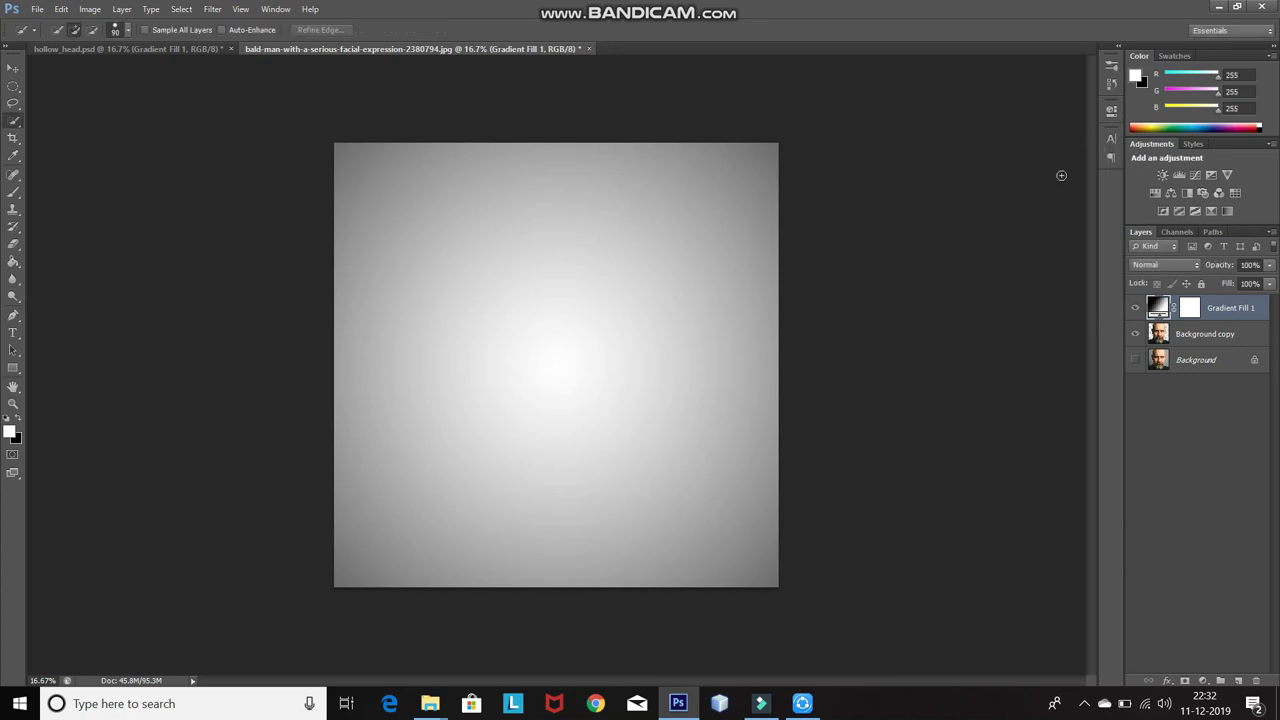
pyautogui.click(1237, 307)
# Step: Move Gradient Fill 1 beneath Background copy and make Background copy the active layer
pyautogui.moveTo(1237, 307); pyautogui.dragTo(1236, 340)
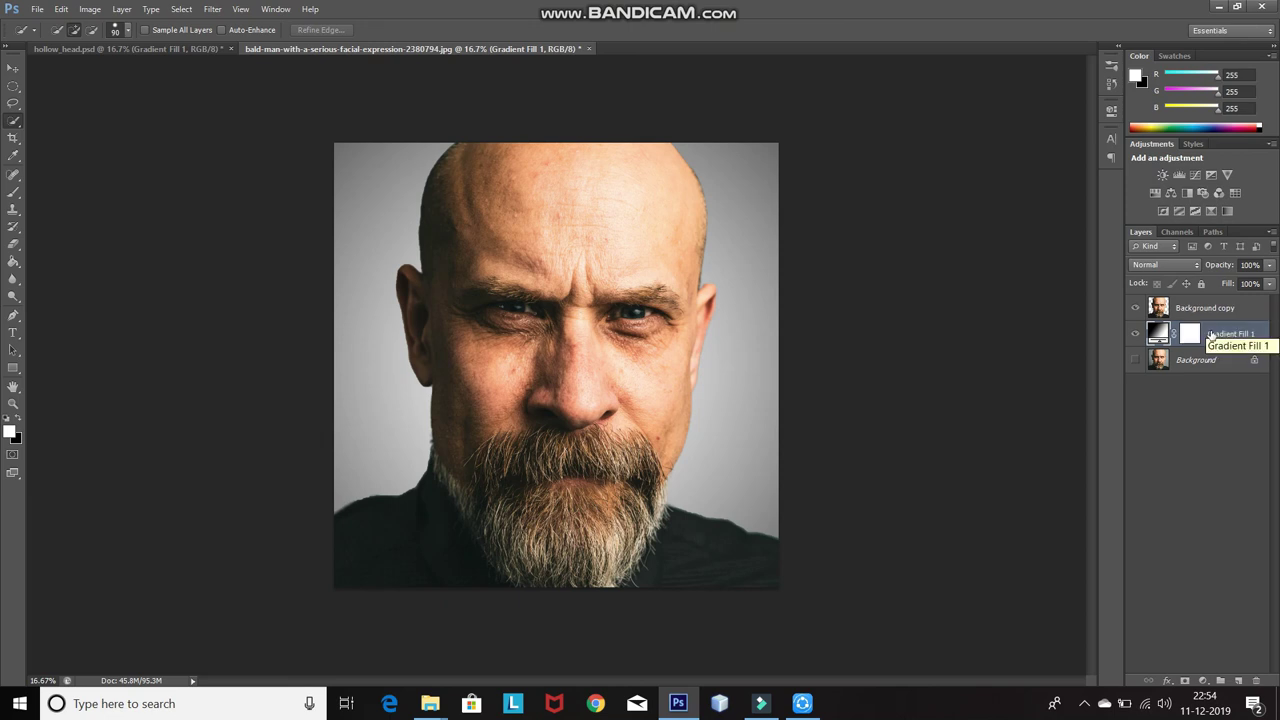
pyautogui.click(1205, 308)
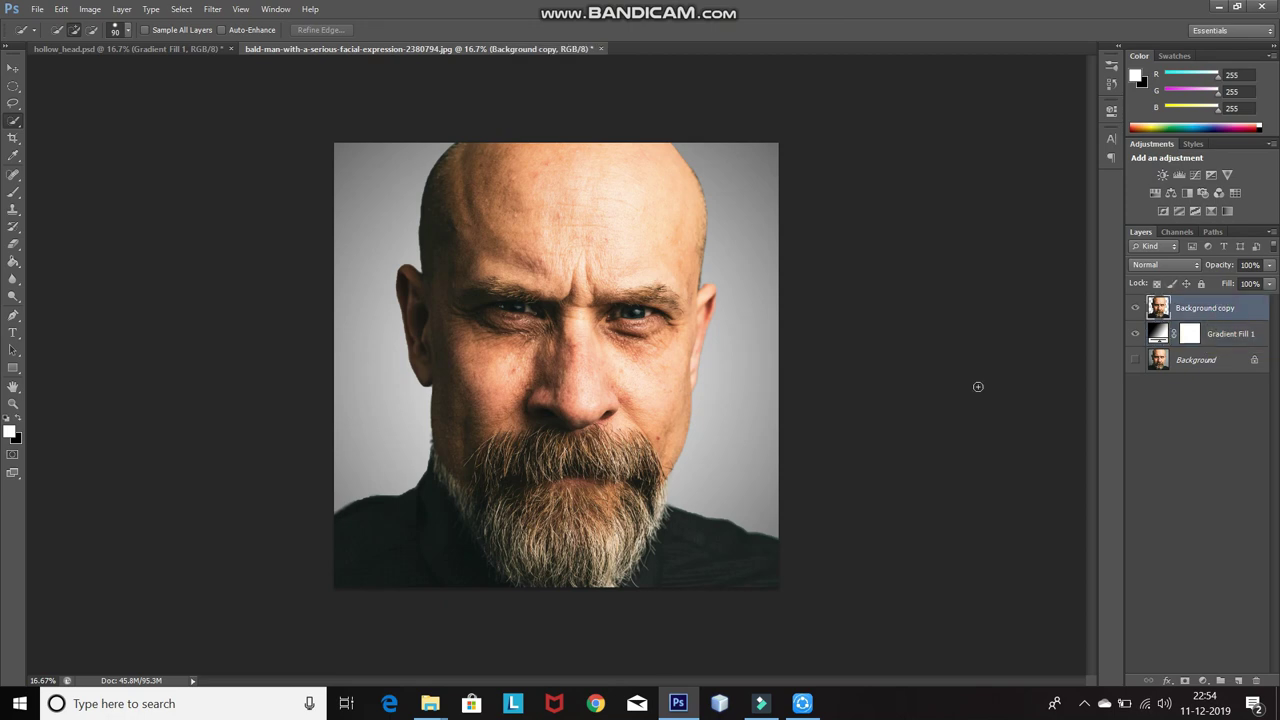
pyautogui.click(430, 710)
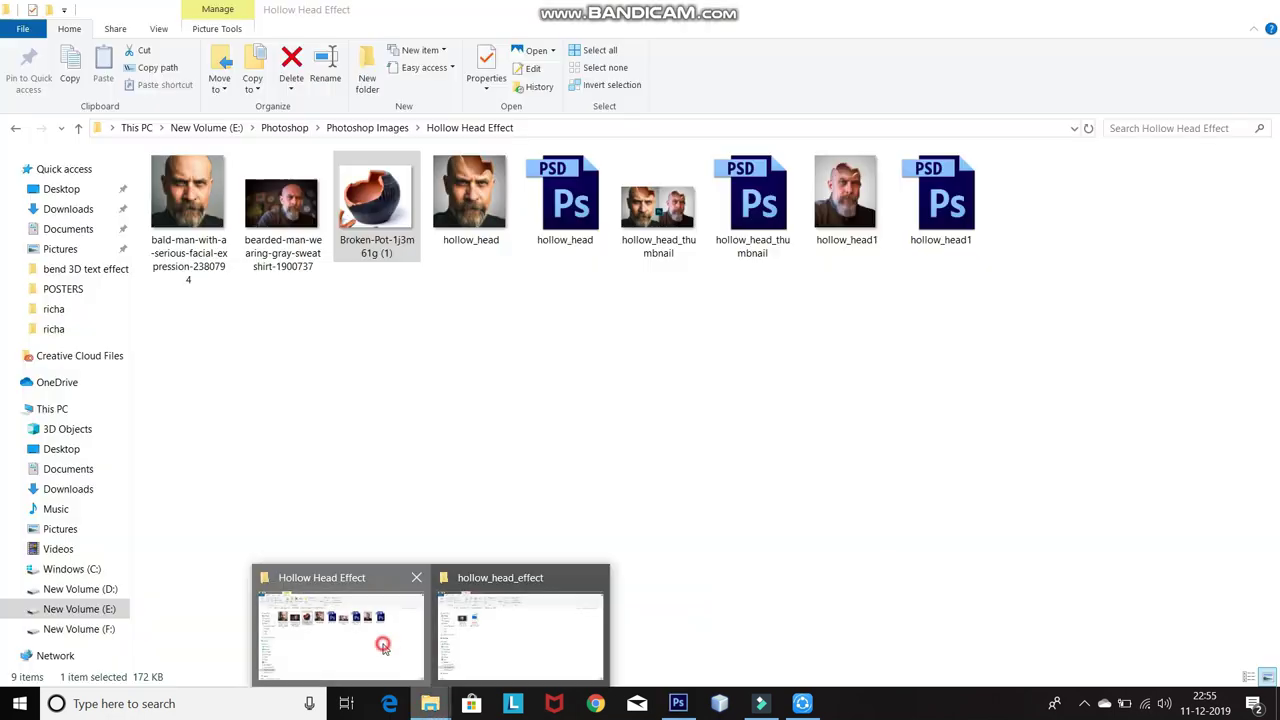
# Step: Drag the Broken-Pot image from the Hollow Head Effect folder into the portrait and commit it
pyautogui.click(385, 648)
pyautogui.moveTo(395, 205); pyautogui.dragTo(646, 466)
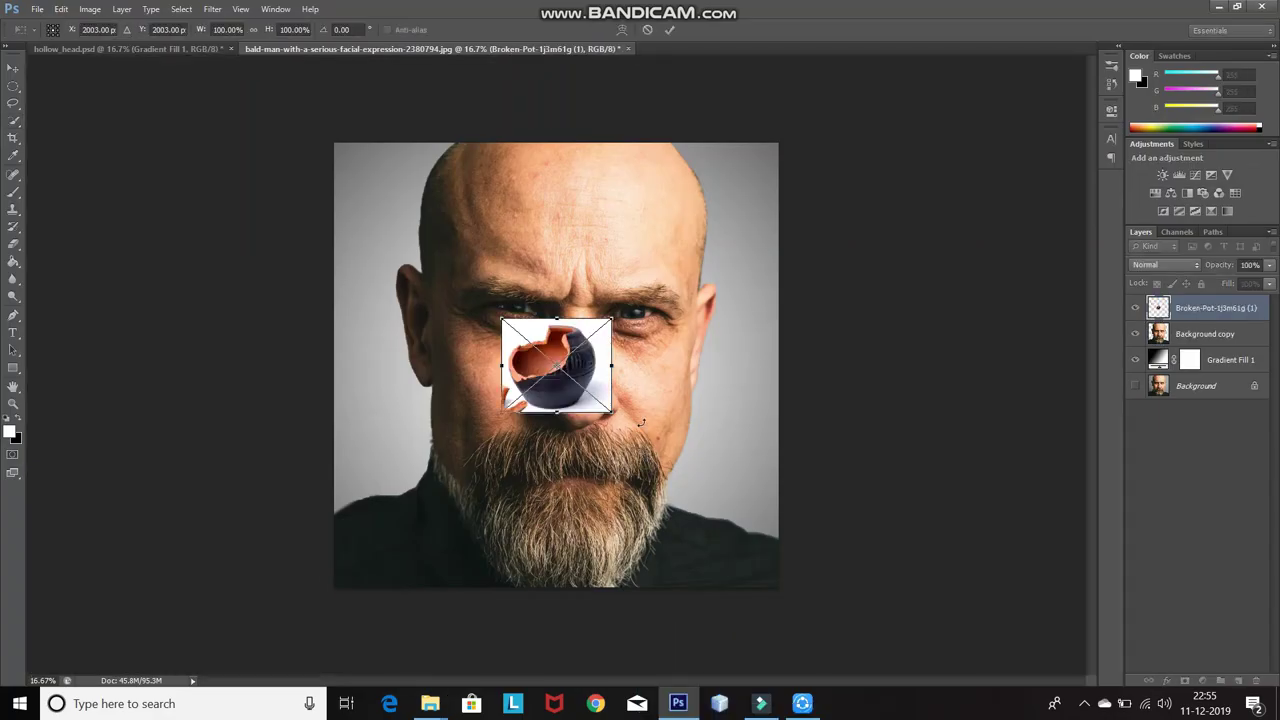
pyautogui.click(670, 31)
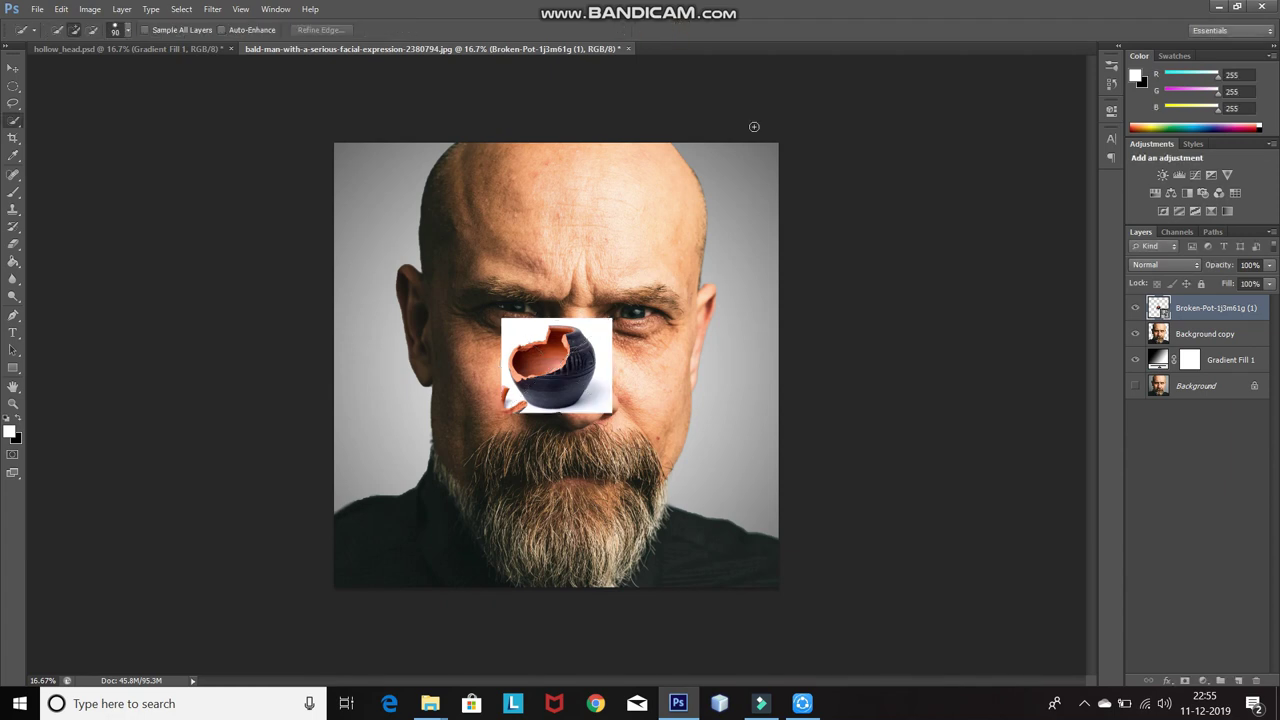
pyautogui.rightClick(1237, 313)
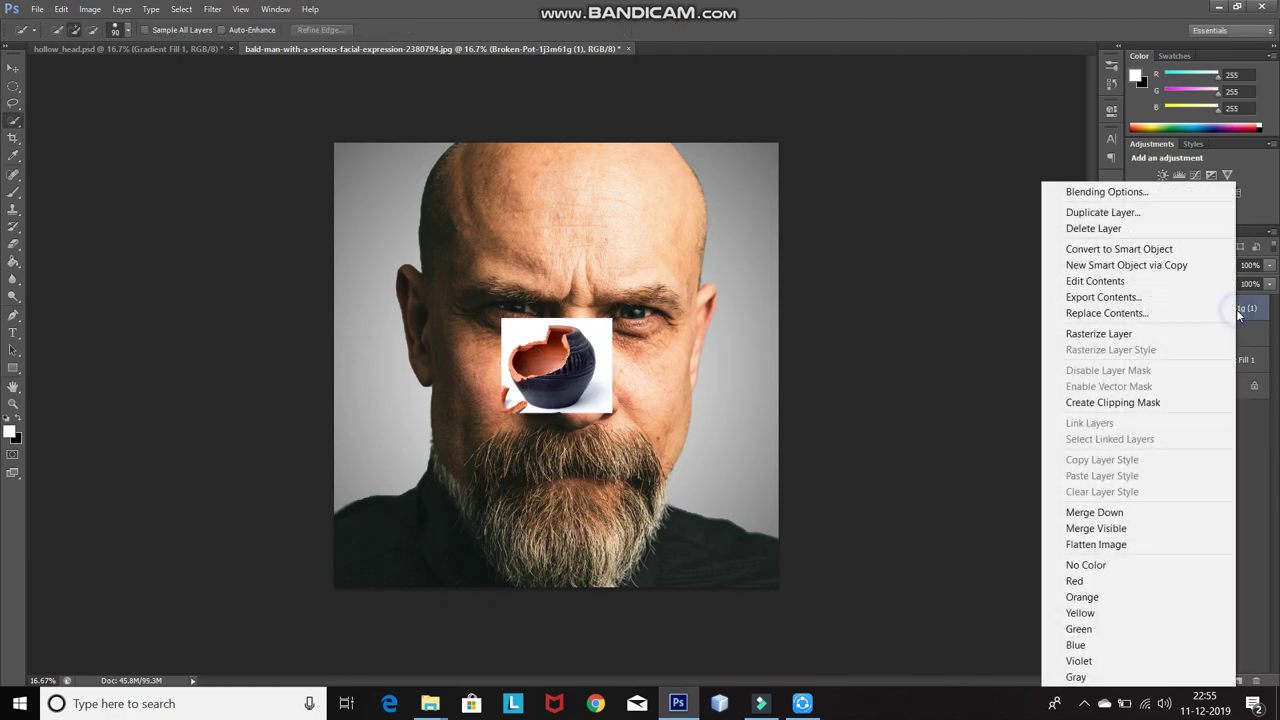
# Step: Rasterize the pot layer, select the broken pot, and mask out its white background
pyautogui.click(1098, 333)
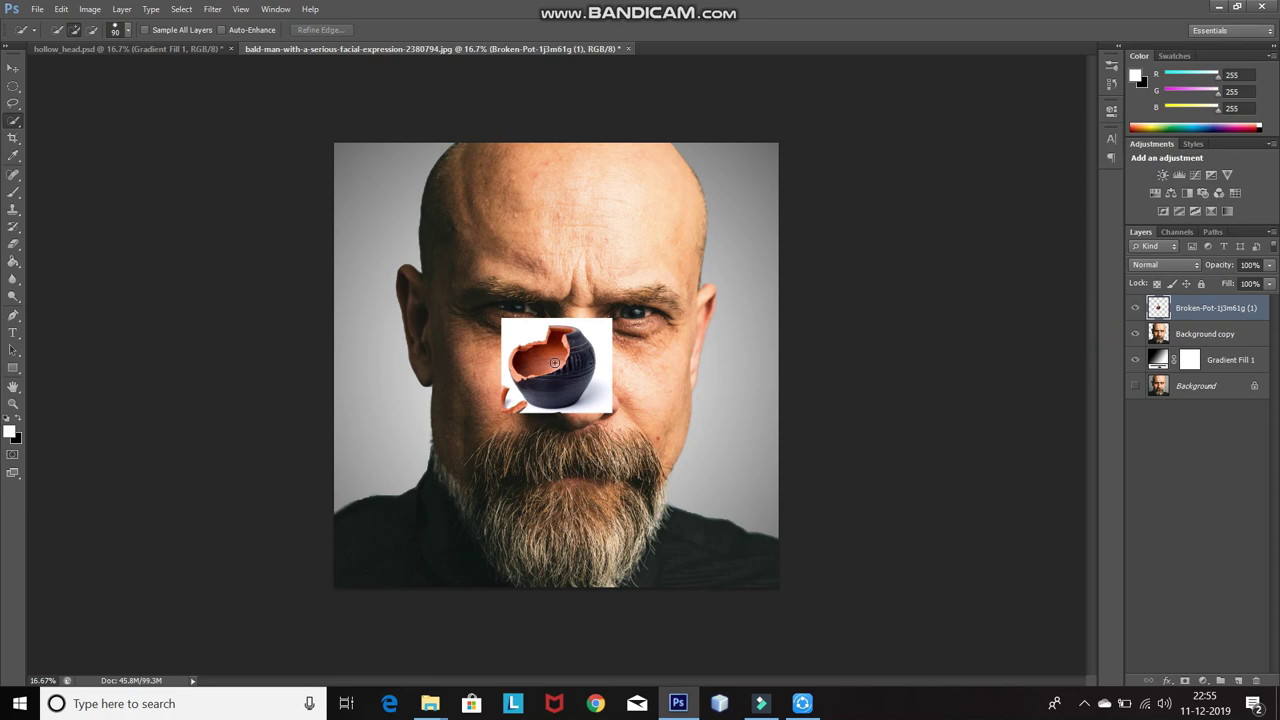
pyautogui.moveTo(554, 363)
pyautogui.mouseDown()
pyautogui.moveTo(566, 375)
pyautogui.moveTo(550, 408)
pyautogui.moveTo(520, 369)
pyautogui.moveTo(580, 350)
pyautogui.moveTo(563, 369)
pyautogui.mouseUp()
pyautogui.click(1185, 681)
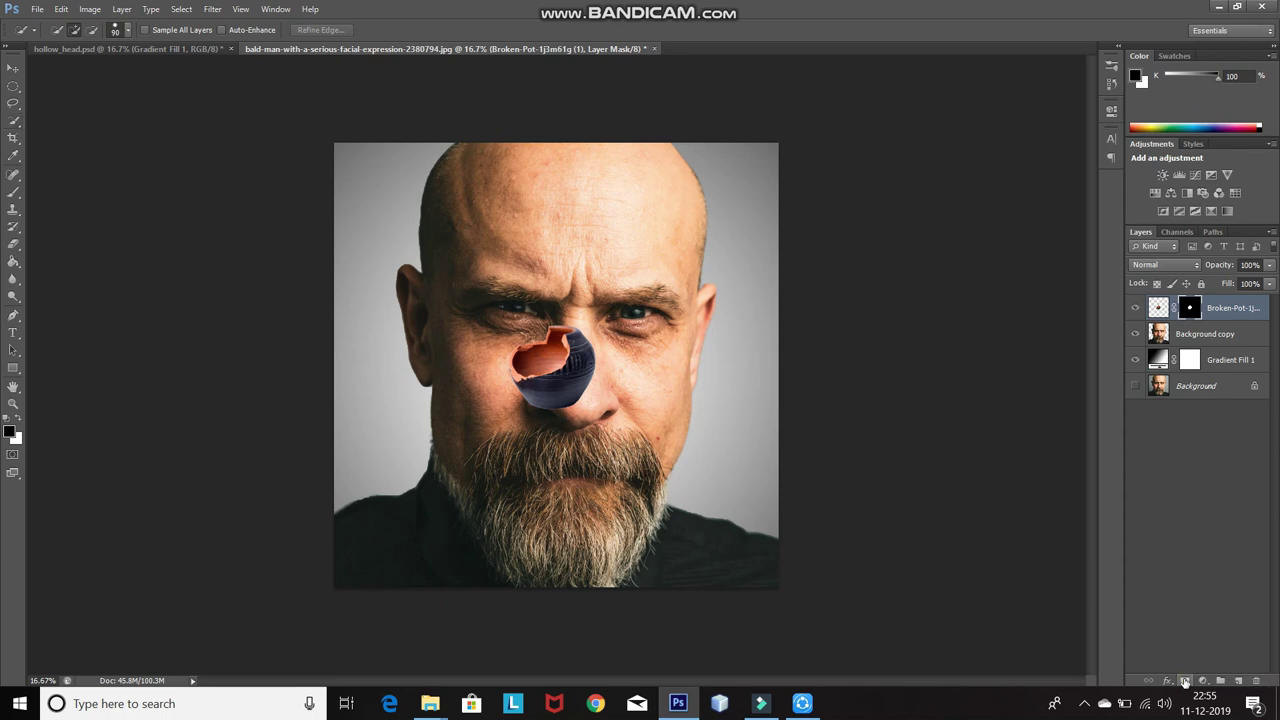
# Step: Free-transform the pot: enlarge to about 305%, rotate it, and move it onto the forehead
pyautogui.hotkey('ctrl', 't')
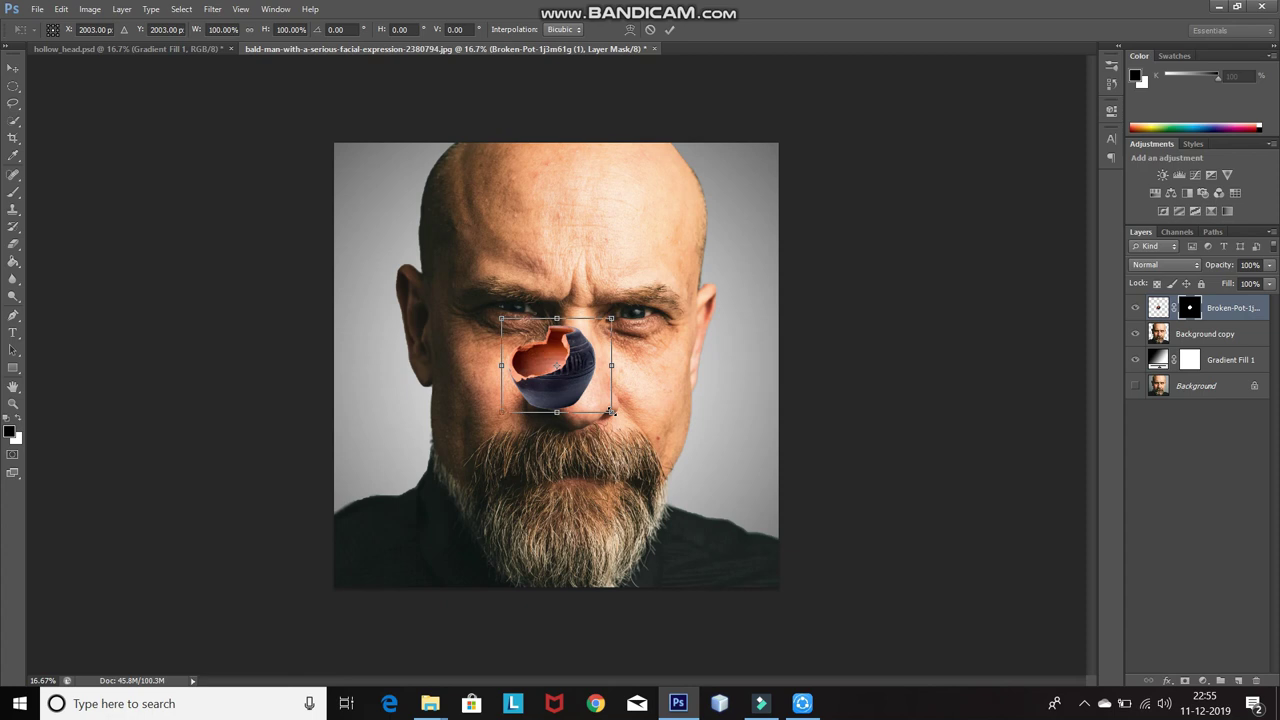
pyautogui.moveTo(611, 411); pyautogui.dragTo(696, 414)
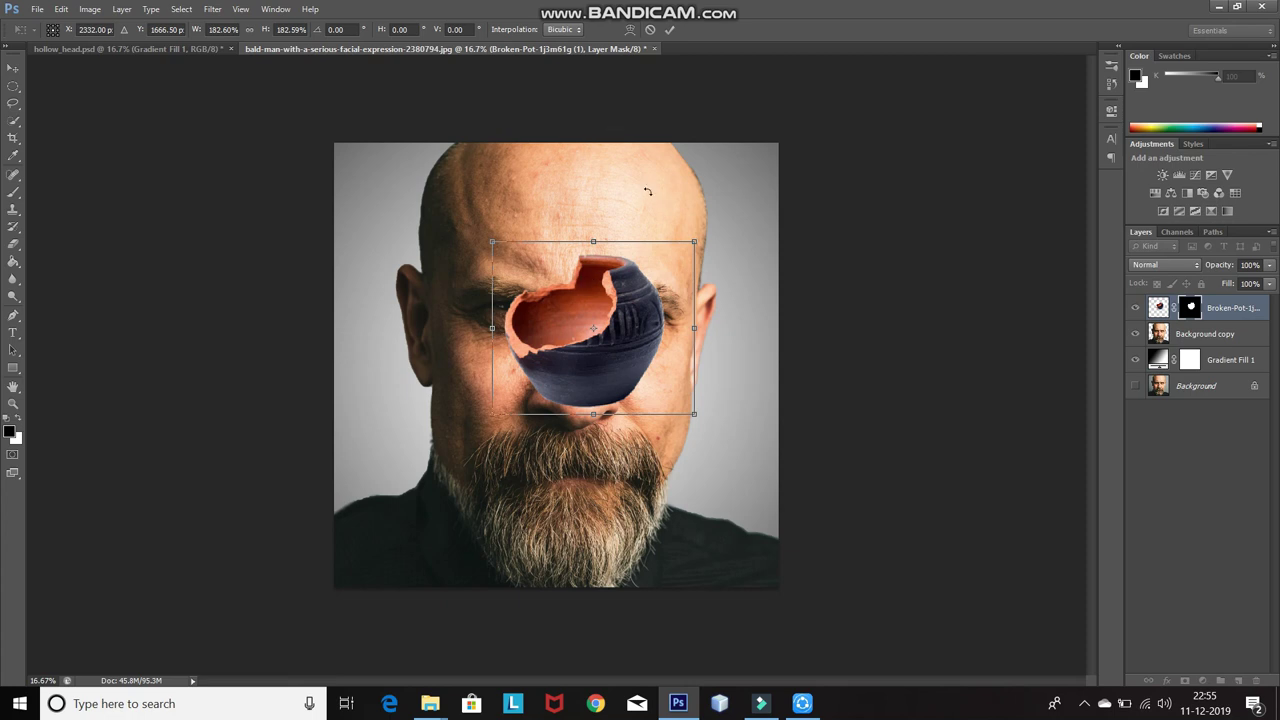
pyautogui.moveTo(702, 397); pyautogui.dragTo(542, 438)
pyautogui.moveTo(530, 333); pyautogui.dragTo(569, 230)
pyautogui.moveTo(530, 156); pyautogui.dragTo(443, 87)
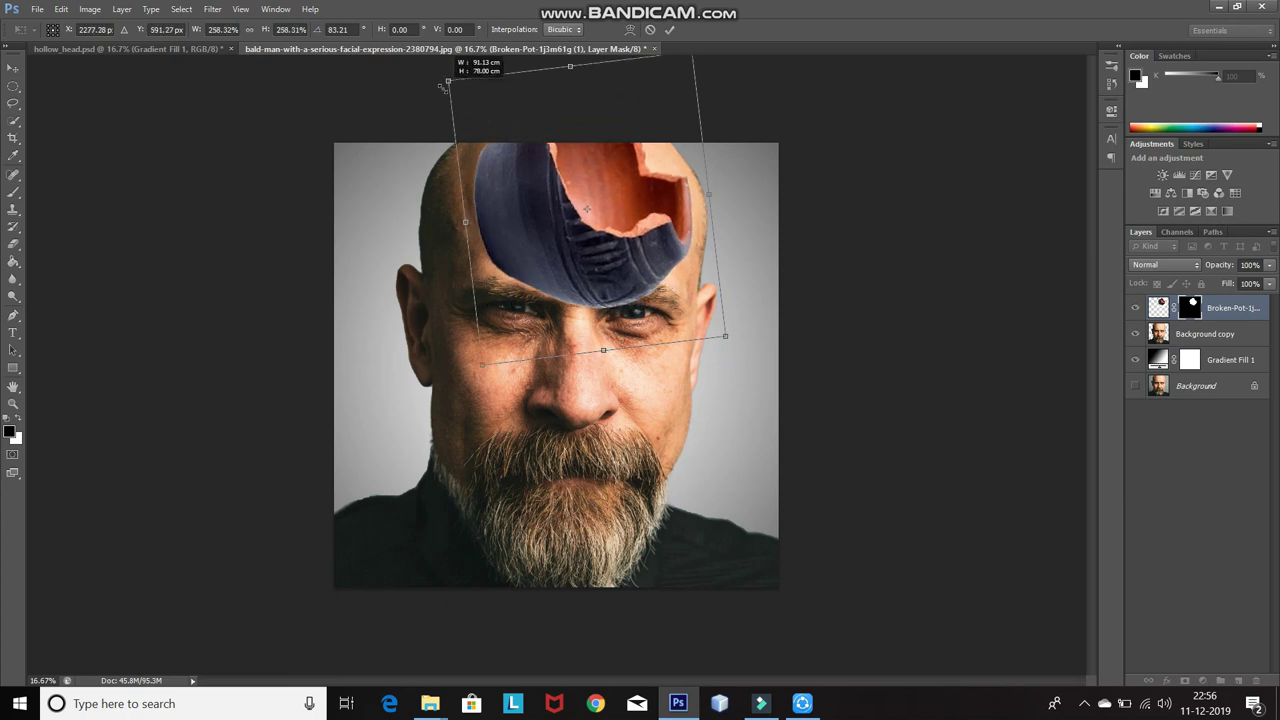
pyautogui.moveTo(690, 135)
pyautogui.mouseDown()
pyautogui.moveTo(700, 150)
pyautogui.moveTo(712, 140)
pyautogui.mouseUp()
pyautogui.moveTo(752, 362); pyautogui.dragTo(757, 371)
pyautogui.moveTo(470, 105); pyautogui.dragTo(421, 59)
pyautogui.moveTo(498, 89); pyautogui.dragTo(503, 103)
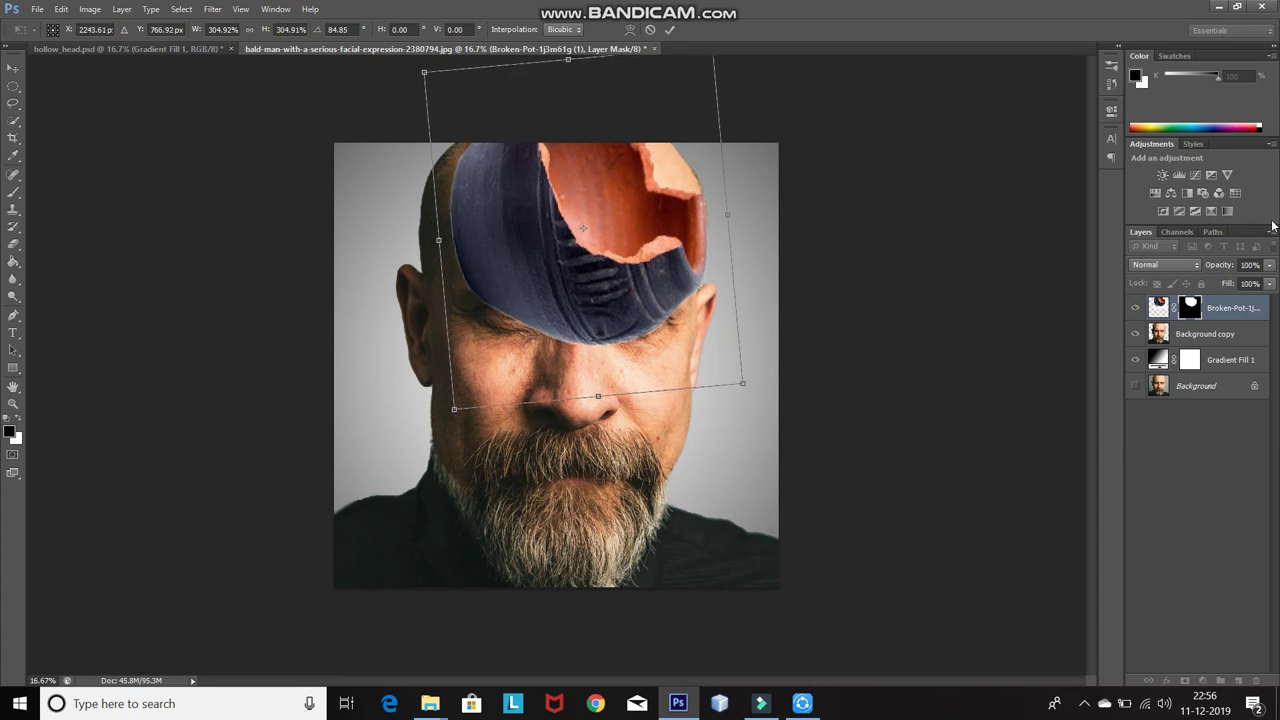
# Step: Check placement at 30% opacity, restore full opacity, then fine-tune the pot's size and rotation
pyautogui.click(1269, 265)
pyautogui.click(1224, 285)
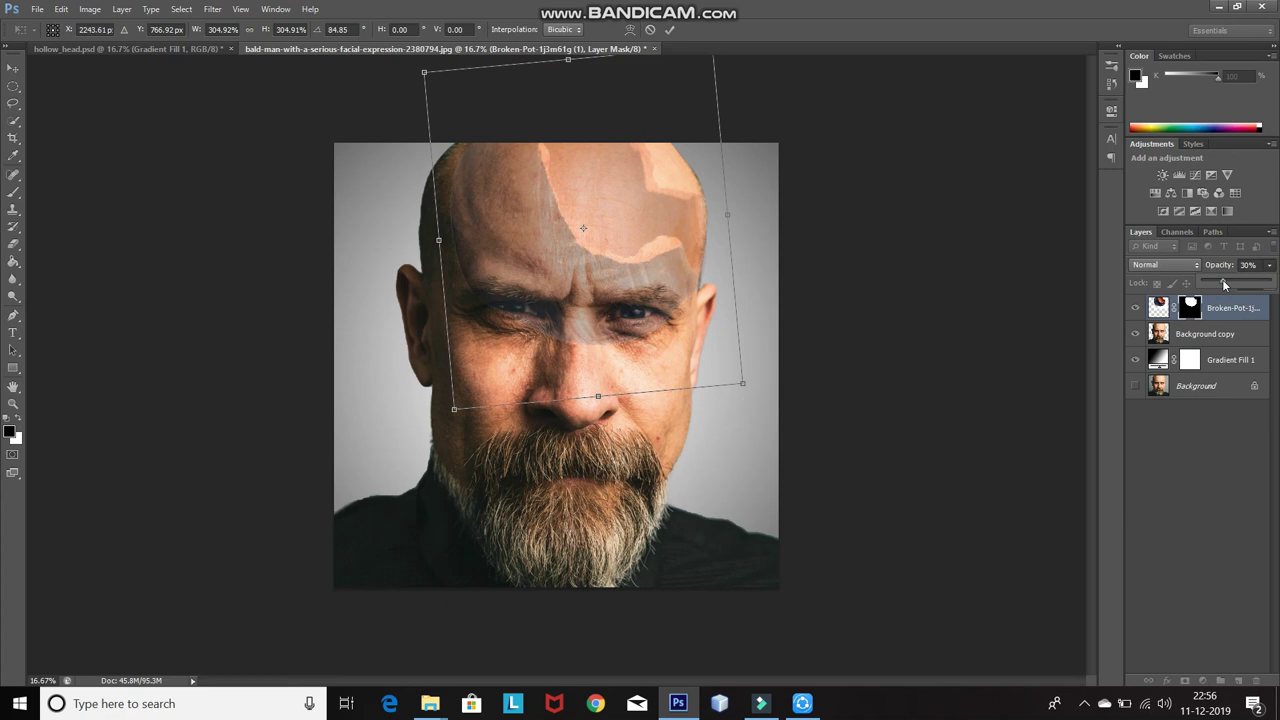
pyautogui.moveTo(1224, 285); pyautogui.dragTo(1275, 288)
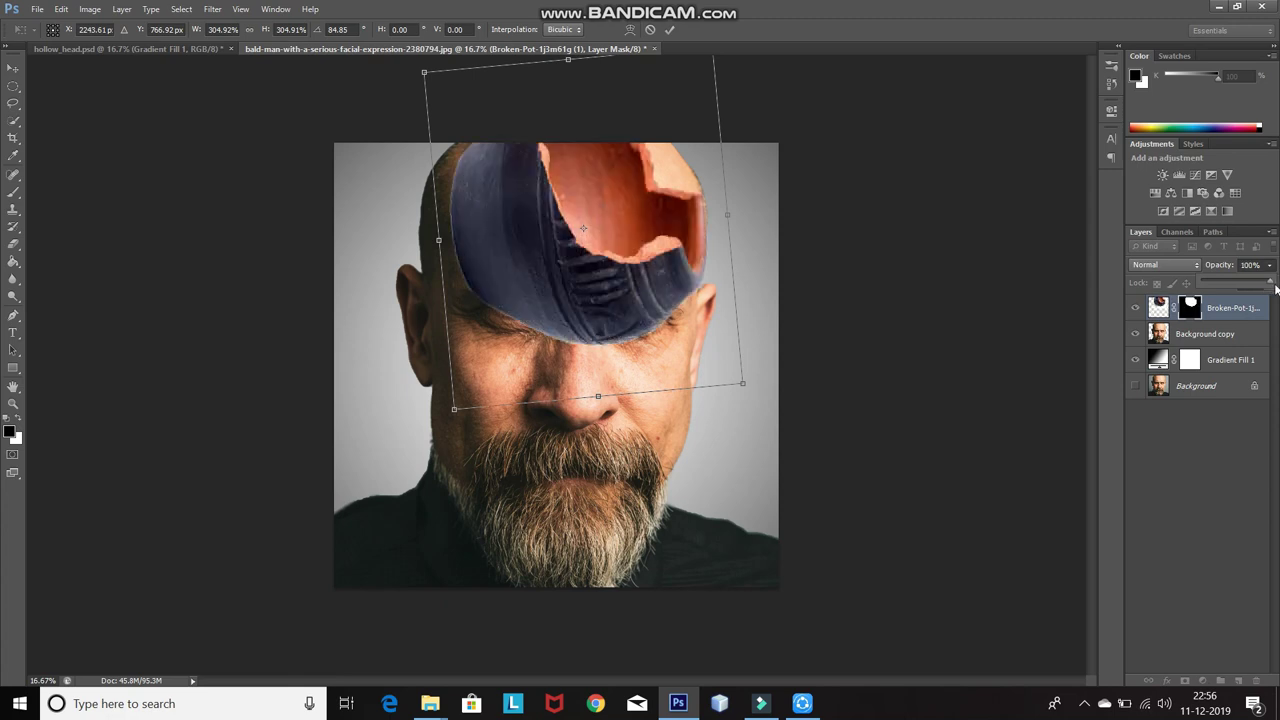
pyautogui.moveTo(424, 72)
pyautogui.mouseDown()
pyautogui.moveTo(412, 74)
pyautogui.moveTo(423, 77)
pyautogui.mouseUp()
pyautogui.moveTo(750, 395)
pyautogui.mouseDown()
pyautogui.moveTo(729, 421)
pyautogui.moveTo(729, 387)
pyautogui.moveTo(748, 398)
pyautogui.mouseUp()
pyautogui.press('Return')
# Step: Rotate the pot about 23° counter-clockwise, nudge it up-left, then tilt it 6° clockwise
pyautogui.hotkey('ctrl', 't')
pyautogui.moveTo(406, 85); pyautogui.dragTo(346, 137)
pyautogui.moveTo(495, 220); pyautogui.dragTo(494, 138)
pyautogui.moveTo(804, 459); pyautogui.dragTo(779, 480)
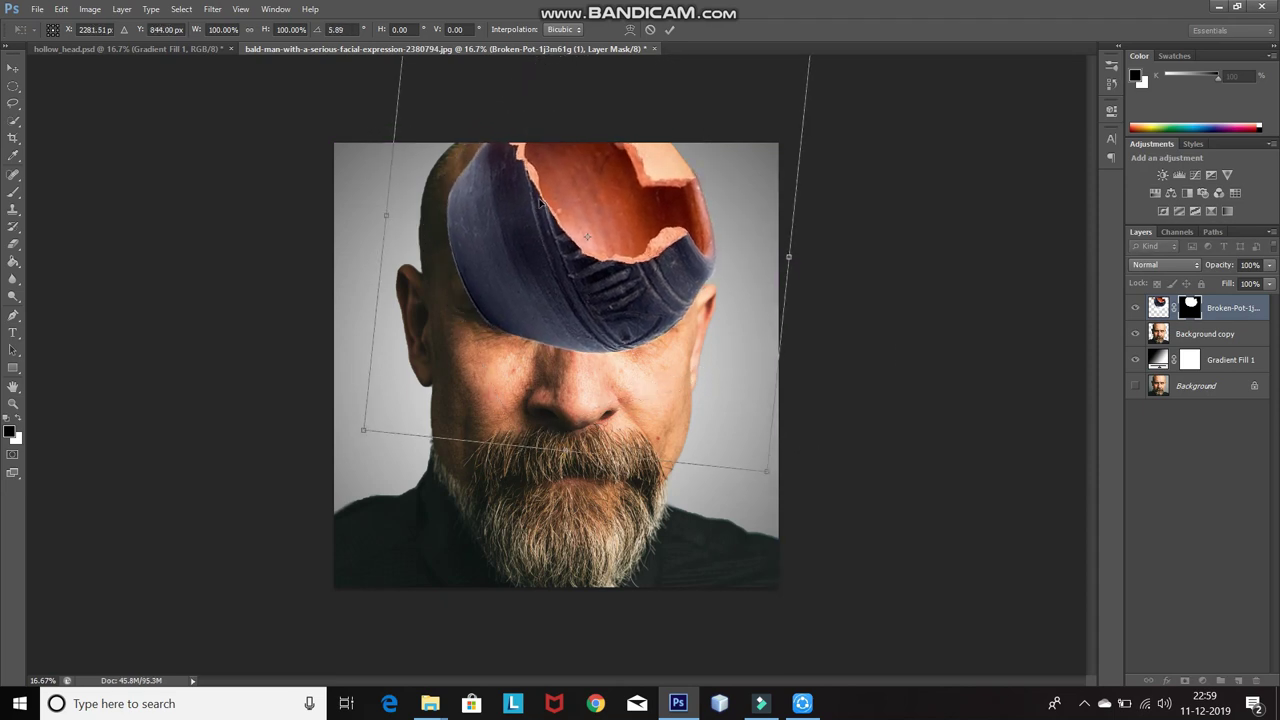
pyautogui.click(670, 31)
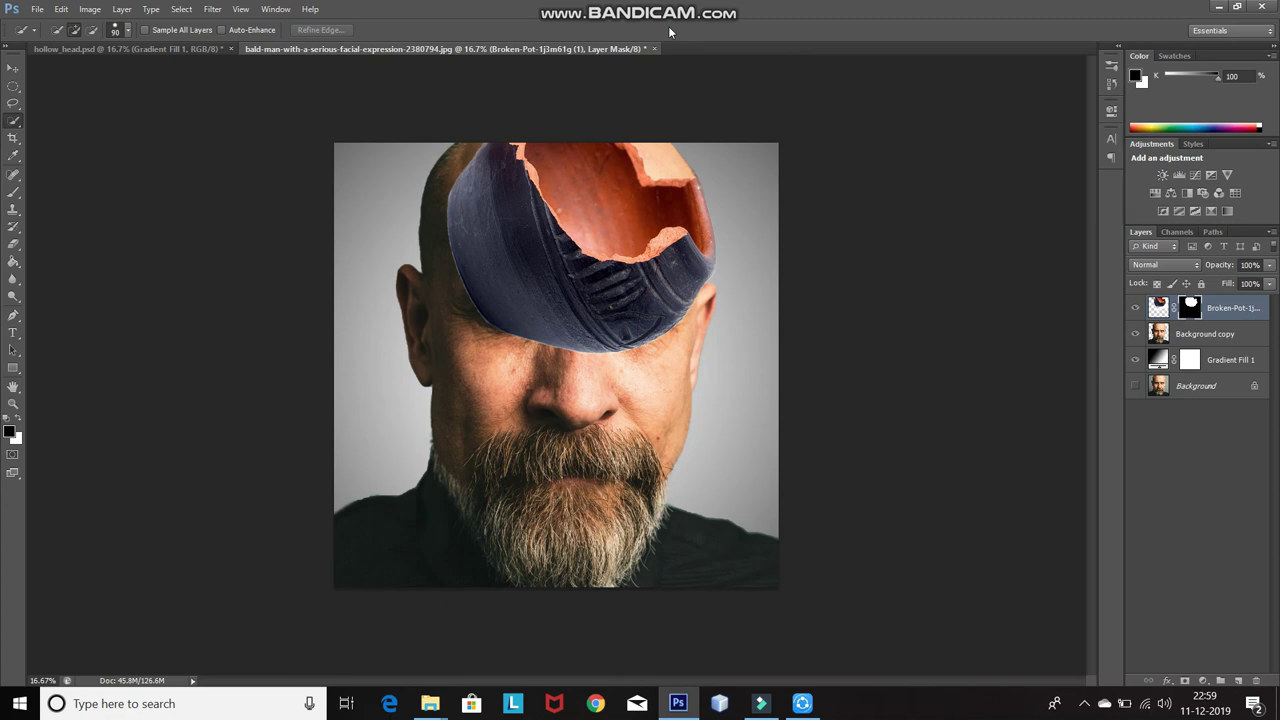
# Step: With a black size-175 brush, paint out the pot's lower part on its mask to reveal the eyes
pyautogui.moveTo(13, 192); pyautogui.dragTo(45, 193)
pyautogui.click(45, 191)
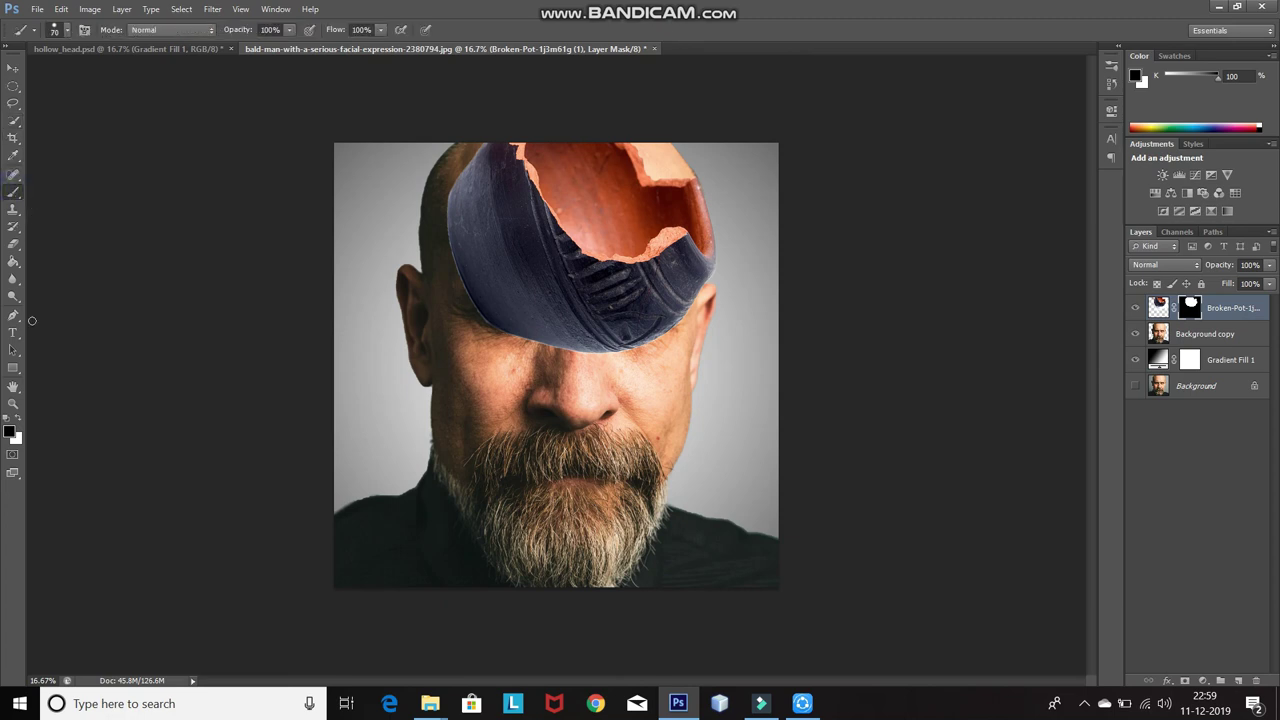
pyautogui.click(9, 431)
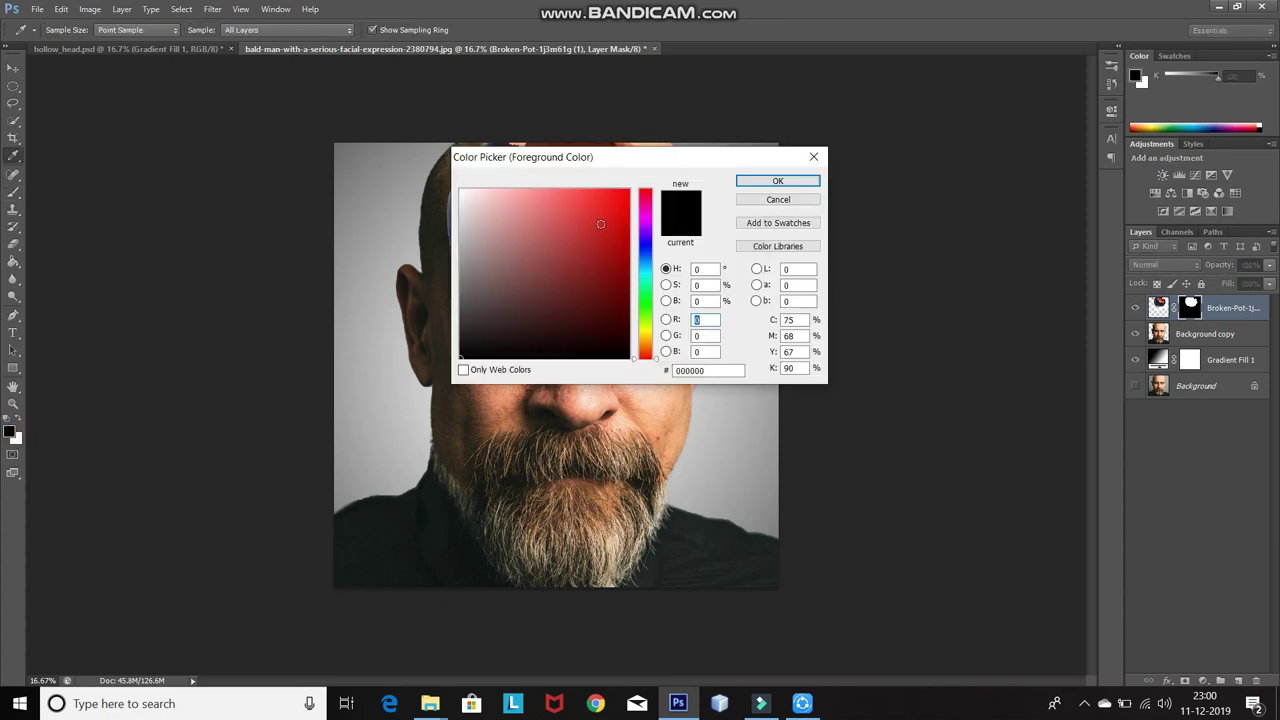
pyautogui.click(760, 182)
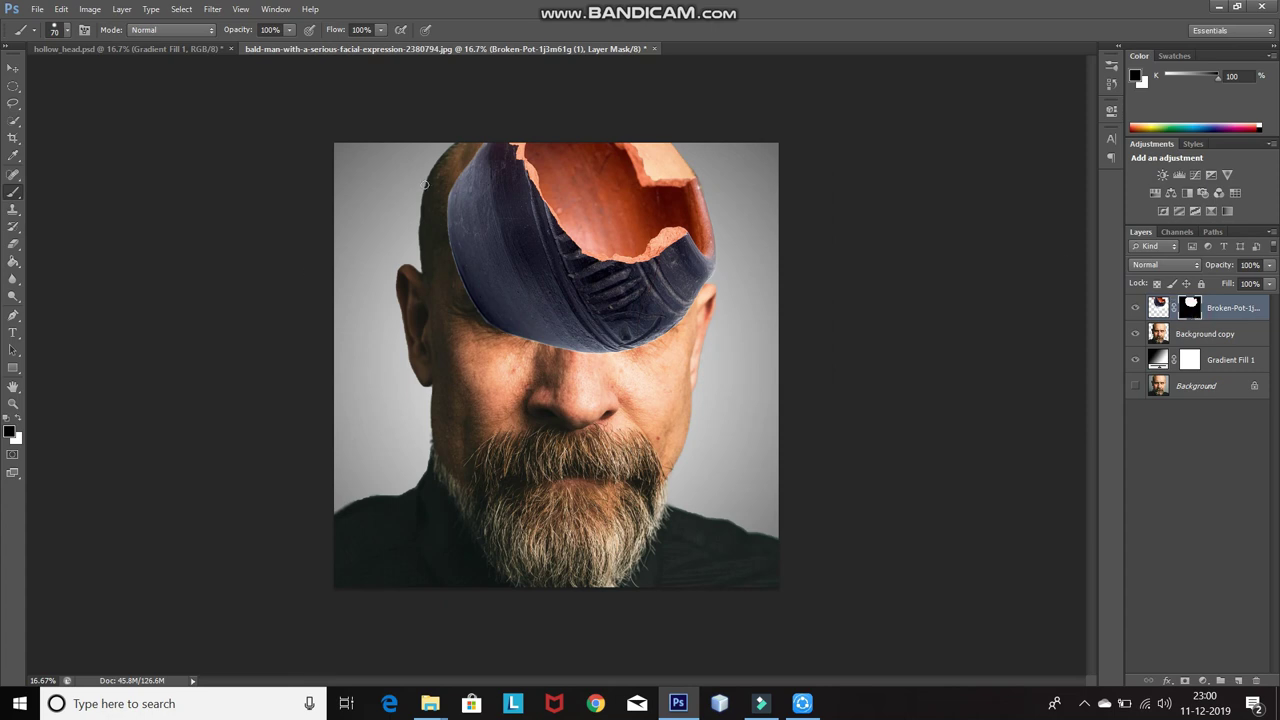
pyautogui.press(']')
pyautogui.press(']')
pyautogui.press(']')
pyautogui.press(']')
pyautogui.press(']')
pyautogui.moveTo(425, 185)
pyautogui.mouseDown()
pyautogui.moveTo(470, 353)
pyautogui.moveTo(562, 368)
pyautogui.moveTo(665, 318)
pyautogui.moveTo(512, 251)
pyautogui.moveTo(527, 246)
pyautogui.moveTo(499, 157)
pyautogui.moveTo(518, 189)
pyautogui.moveTo(655, 277)
pyautogui.moveTo(693, 270)
pyautogui.moveTo(675, 317)
pyautogui.mouseUp()
pyautogui.moveTo(655, 271); pyautogui.dragTo(590, 270)
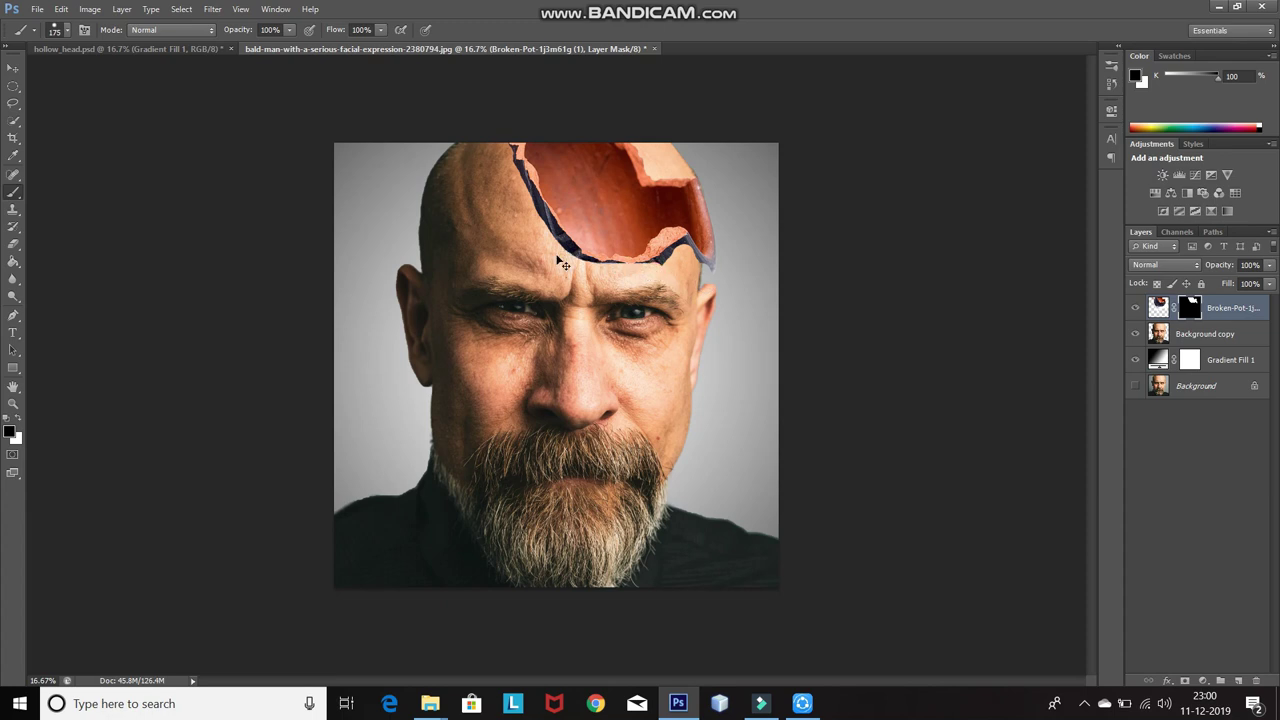
# Step: Zoom in to 33.3% and, with a smaller brush, paint out the dark pot edge at the top
pyautogui.hotkey('ctrl', '=')
pyautogui.hotkey('ctrl', '=')
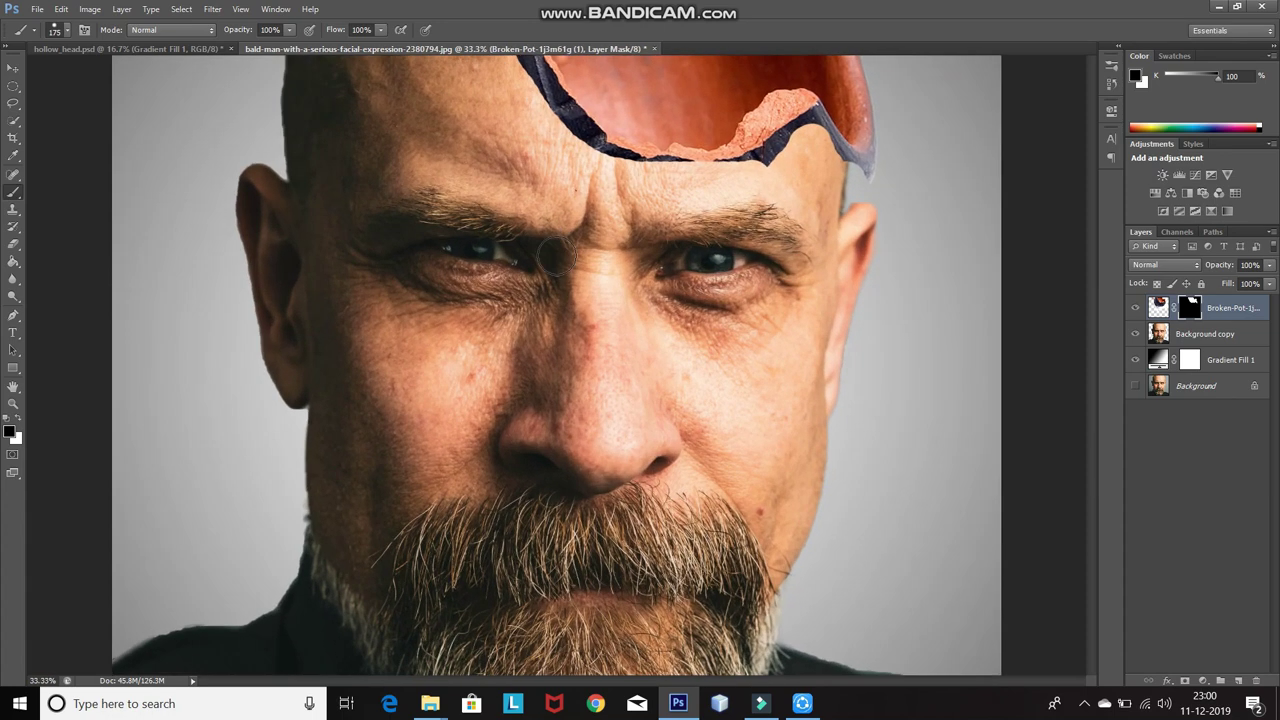
pyautogui.scroll(1, 555, 258)
pyautogui.scroll(5, 555, 258)
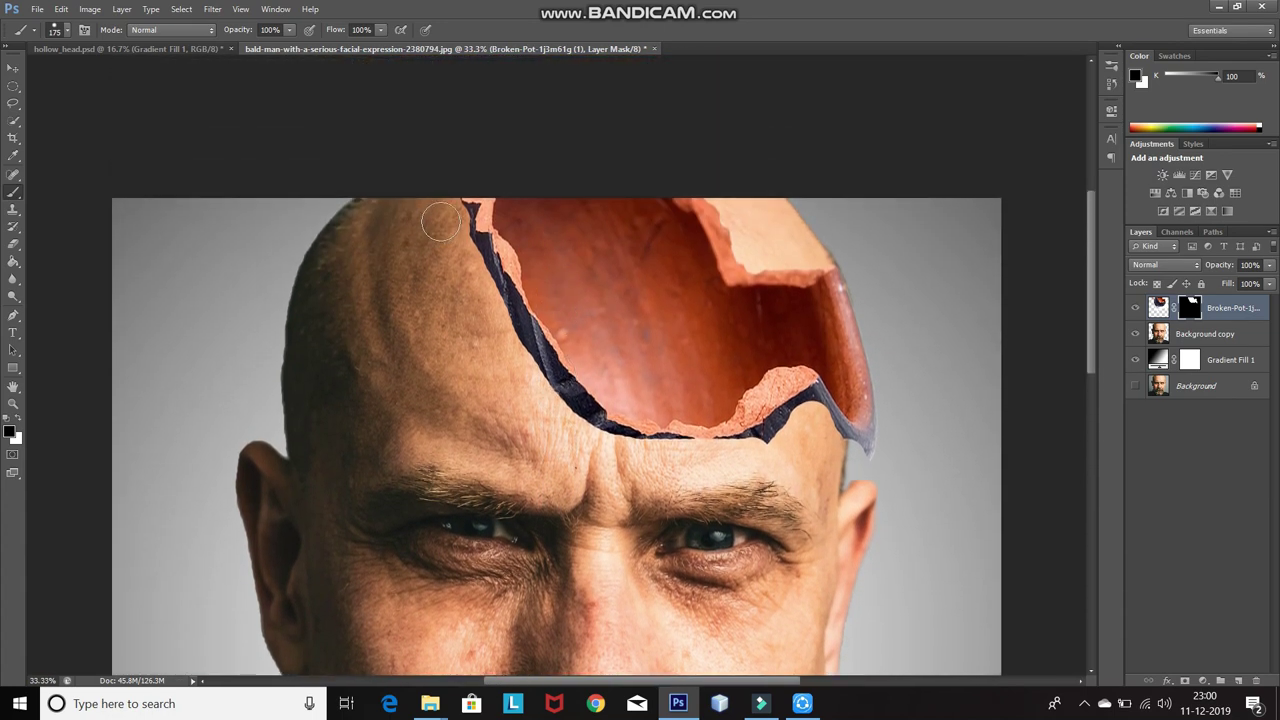
pyautogui.scroll(1, 447, 217)
pyautogui.press('[')
pyautogui.press('[')
pyautogui.press('[')
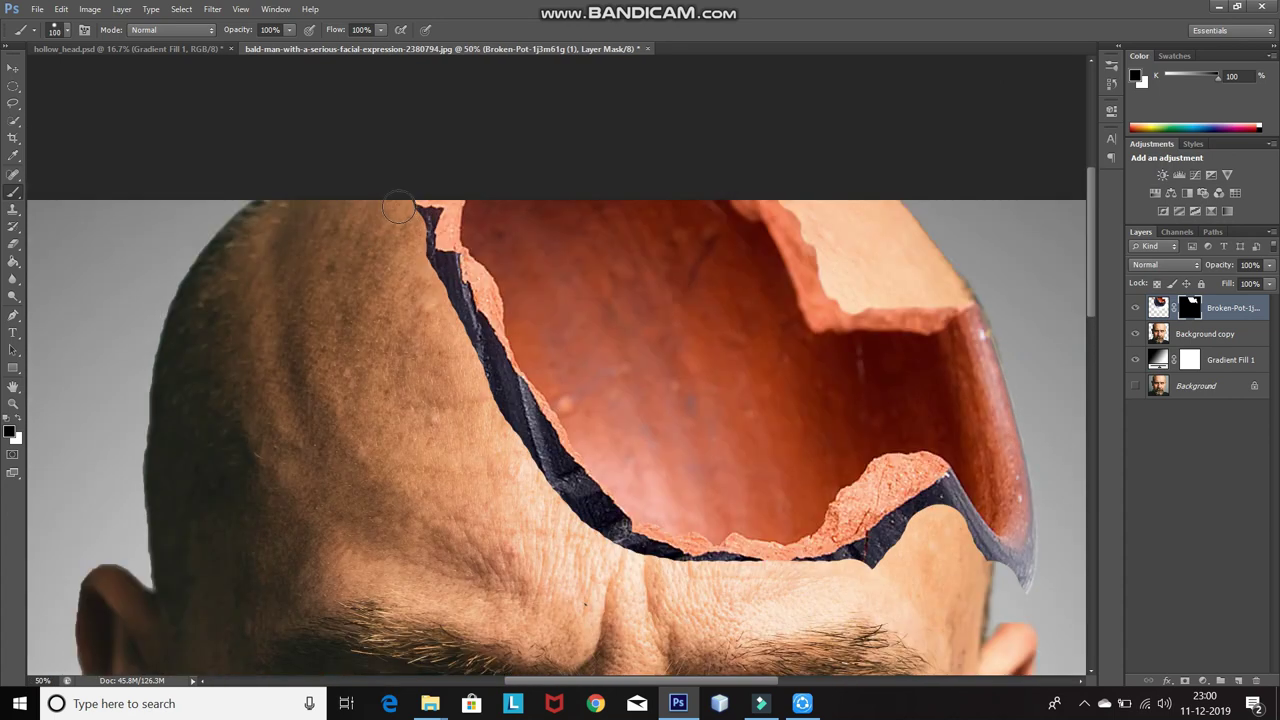
pyautogui.moveTo(398, 207)
pyautogui.mouseDown()
pyautogui.moveTo(426, 219)
pyautogui.moveTo(444, 268)
pyautogui.moveTo(425, 243)
pyautogui.moveTo(560, 480)
pyautogui.mouseUp()
# Step: With a finer brush, erase the dark pot edge down the forehead, then zoom out
pyautogui.press('[')
pyautogui.press('[')
pyautogui.press('[')
pyautogui.press('[')
pyautogui.press('[')
pyautogui.hotkey('ctrl', 'z')
pyautogui.moveTo(448, 252); pyautogui.dragTo(488, 350)
pyautogui.moveTo(446, 306)
pyautogui.mouseDown()
pyautogui.moveTo(572, 482)
pyautogui.moveTo(693, 566)
pyautogui.moveTo(792, 568)
pyautogui.moveTo(876, 550)
pyautogui.moveTo(943, 488)
pyautogui.moveTo(1030, 578)
pyautogui.moveTo(1022, 450)
pyautogui.moveTo(943, 480)
pyautogui.mouseUp()
pyautogui.press(']')
pyautogui.press(']')
pyautogui.press(']')
pyautogui.hotkey('ctrl', '-')
pyautogui.hotkey('ctrl', '-')
pyautogui.hotkey('ctrl', '-')
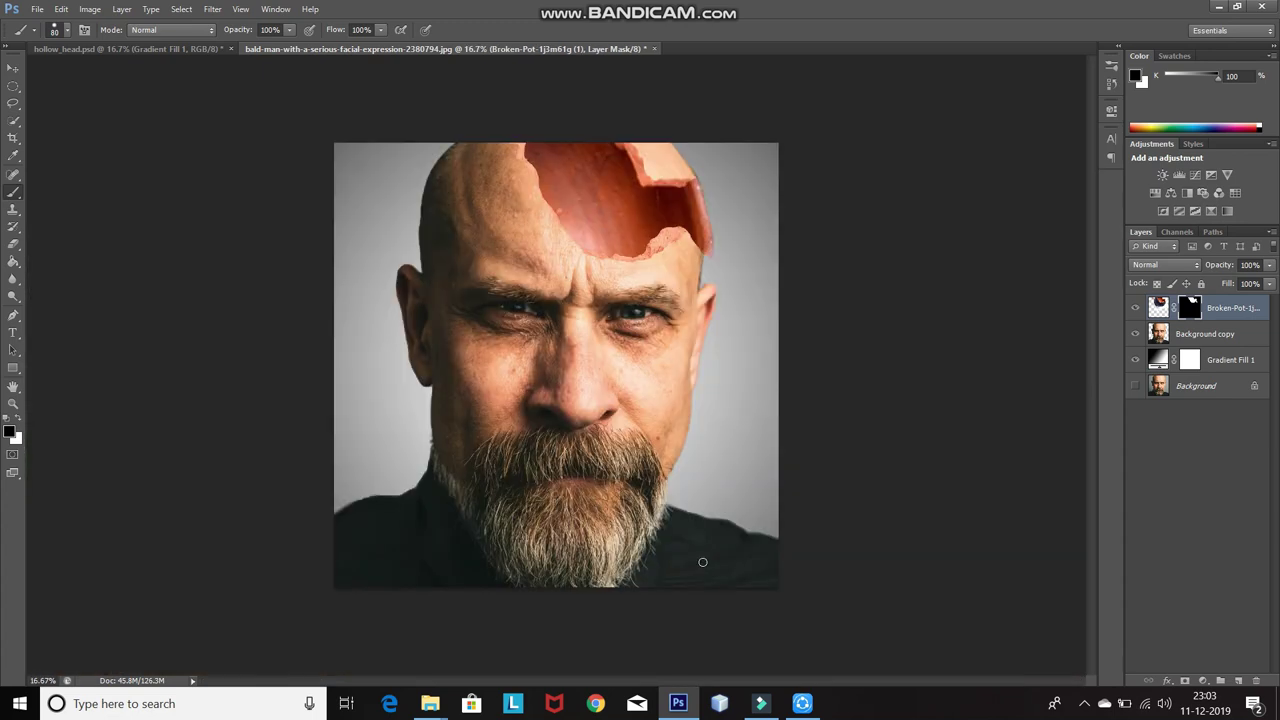
pyautogui.hotkey('ctrl', 't')
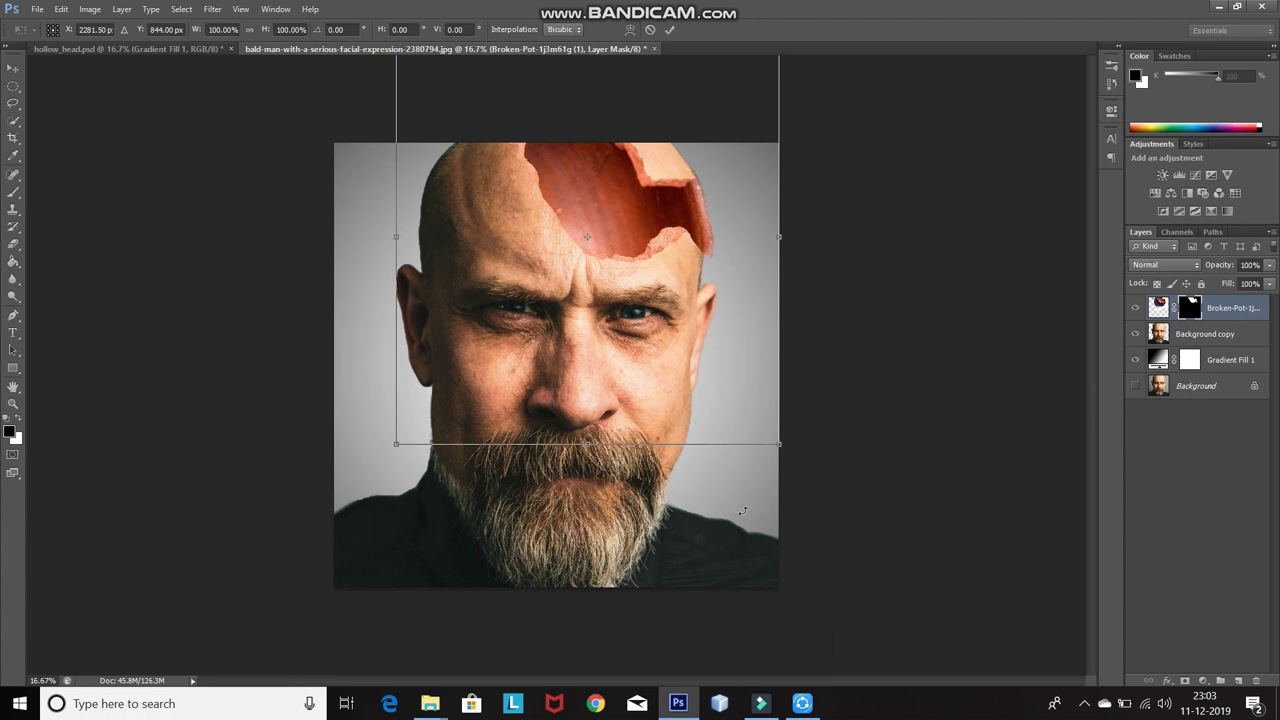
# Step: Scale the pot slightly and tilt it about -1.93° so it sits snugly in the scalp
pyautogui.moveTo(779, 443); pyautogui.dragTo(810, 430)
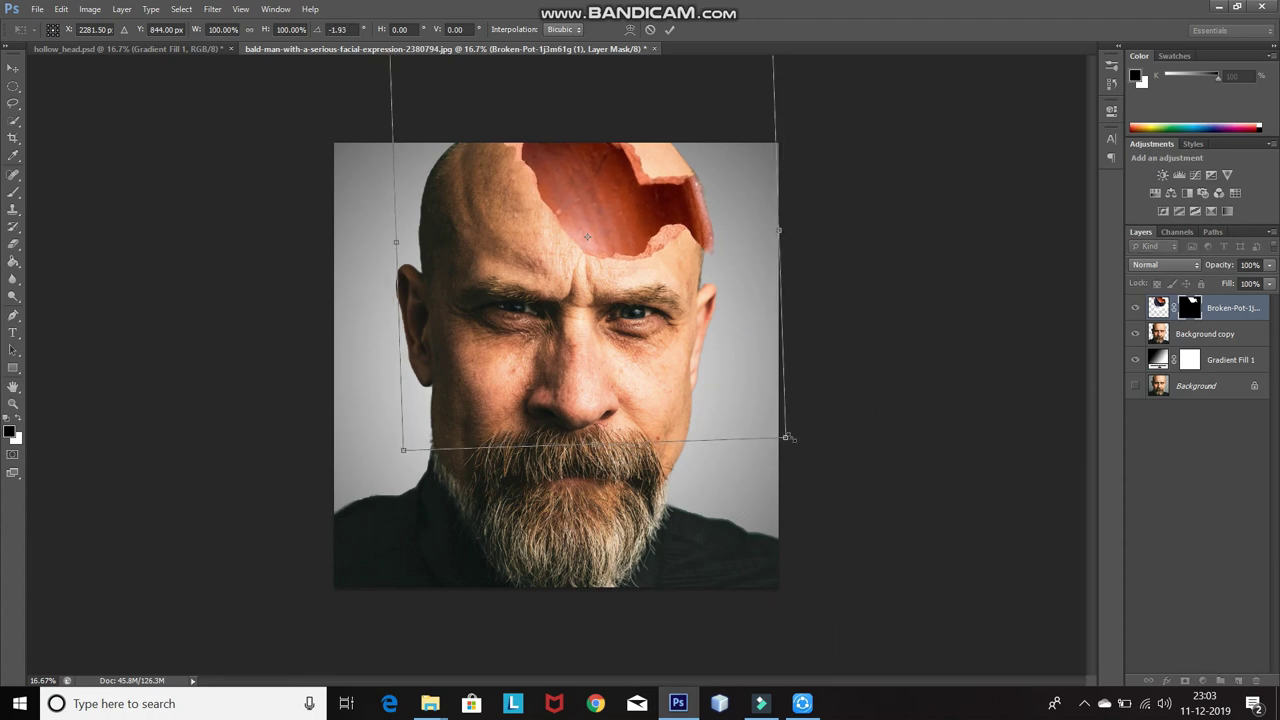
pyautogui.press('Return')
pyautogui.press('b')
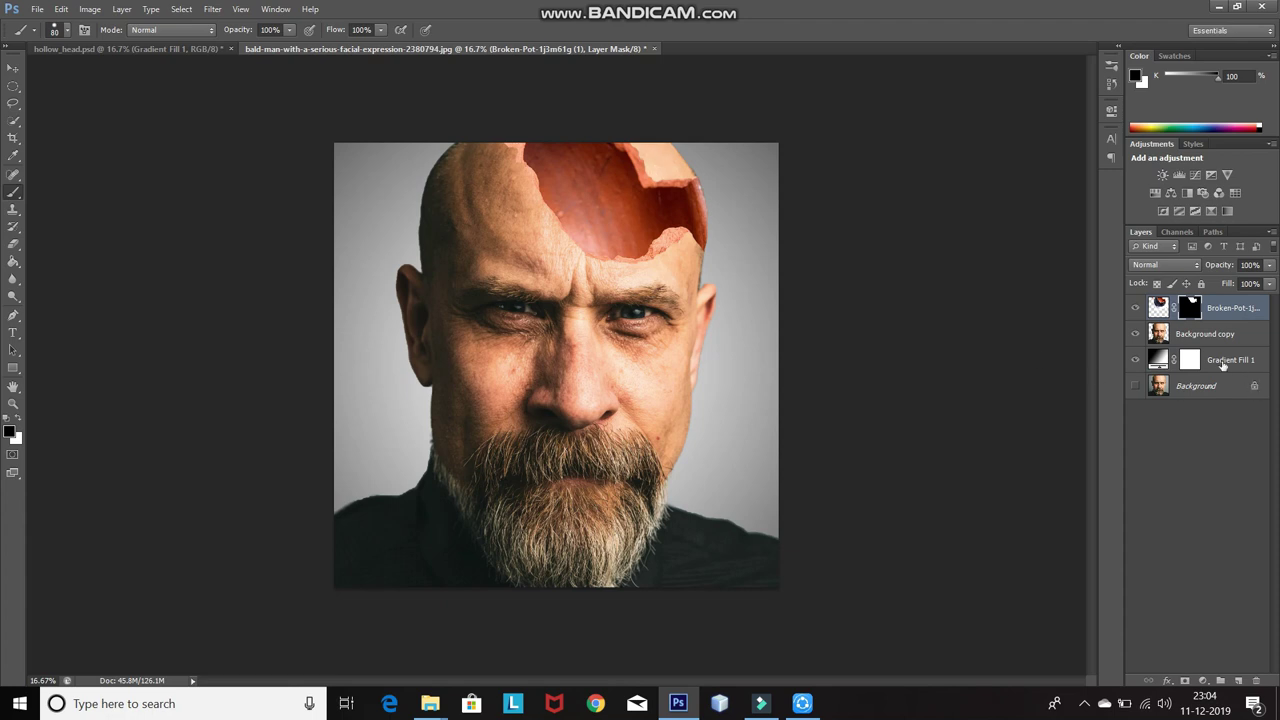
pyautogui.click(1213, 338)
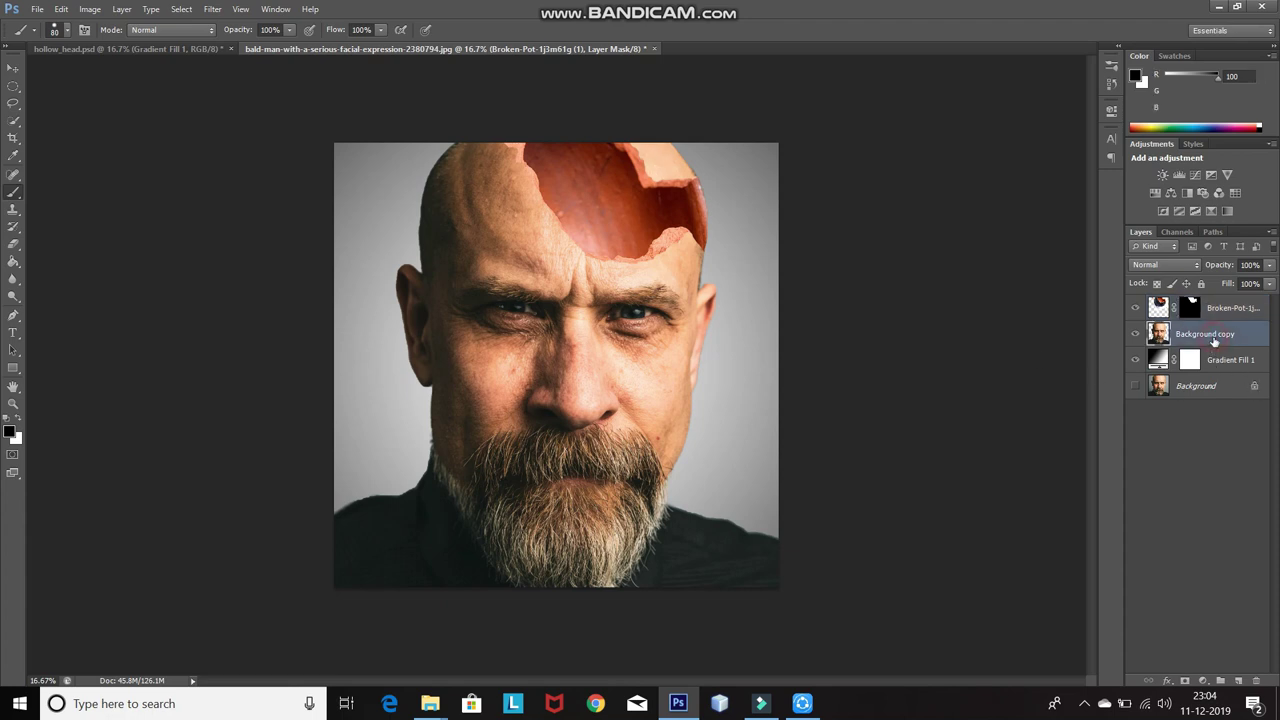
# Step: Add a layer mask to Background copy and paint out the scalp beyond the pot's upper-right rim at 250 px
pyautogui.click(1185, 681)
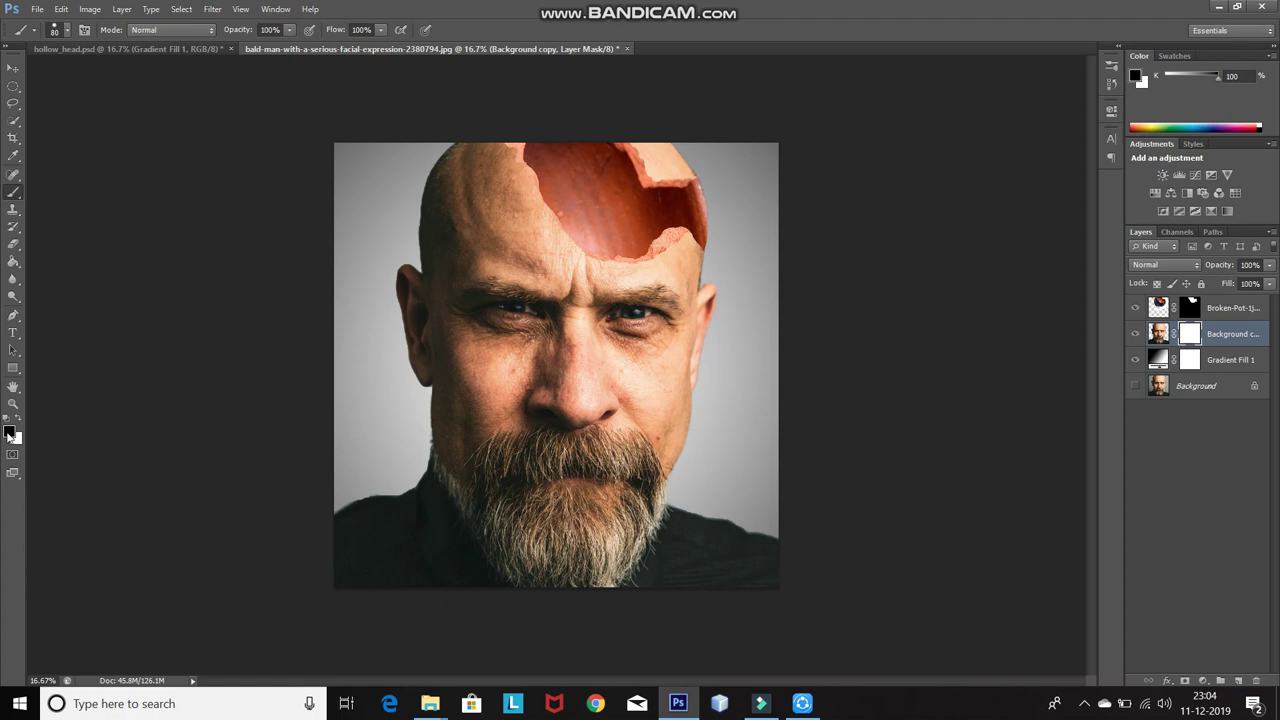
pyautogui.press(']')
pyautogui.press(']')
pyautogui.press(']')
pyautogui.press(']')
pyautogui.press(']')
pyautogui.press(']')
pyautogui.press(']')
pyautogui.moveTo(637, 133)
pyautogui.mouseDown()
pyautogui.moveTo(671, 187)
pyautogui.moveTo(661, 148)
pyautogui.moveTo(689, 183)
pyautogui.moveTo(662, 151)
pyautogui.mouseUp()
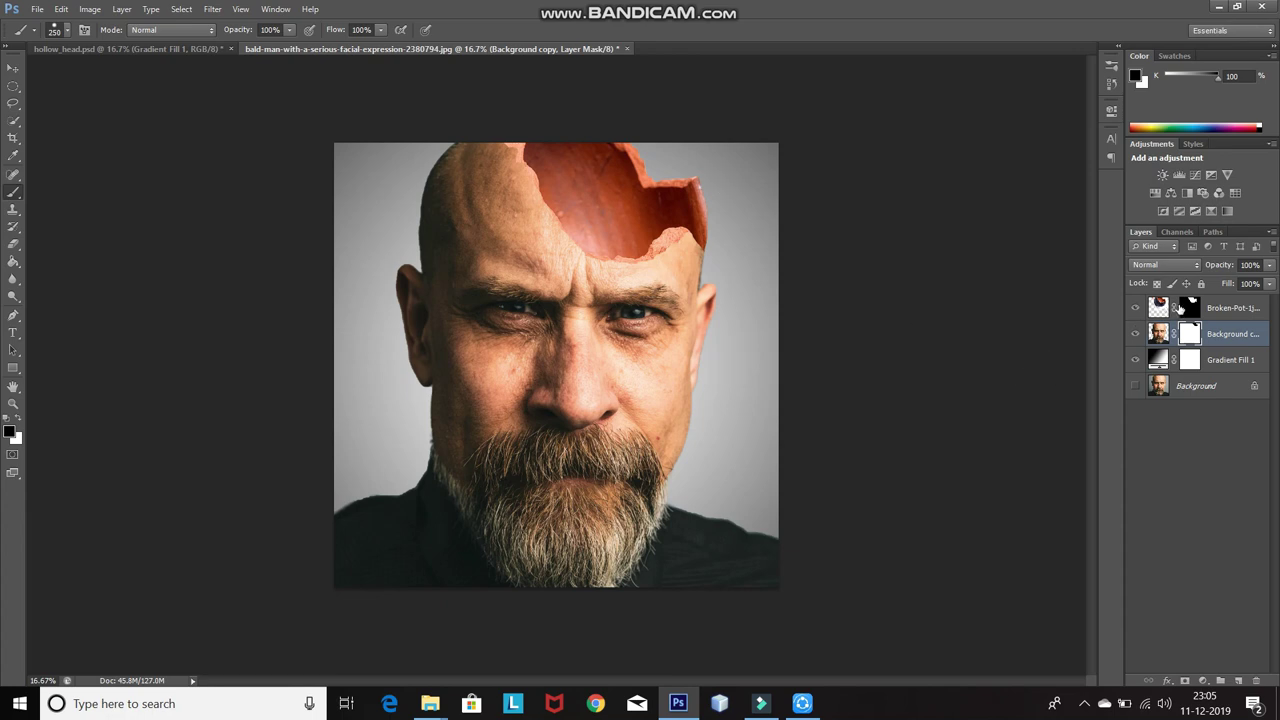
# Step: Touch up the rim edge in white, then return to the Broken-Pot mask with black as the painting colour
pyautogui.click(1188, 308)
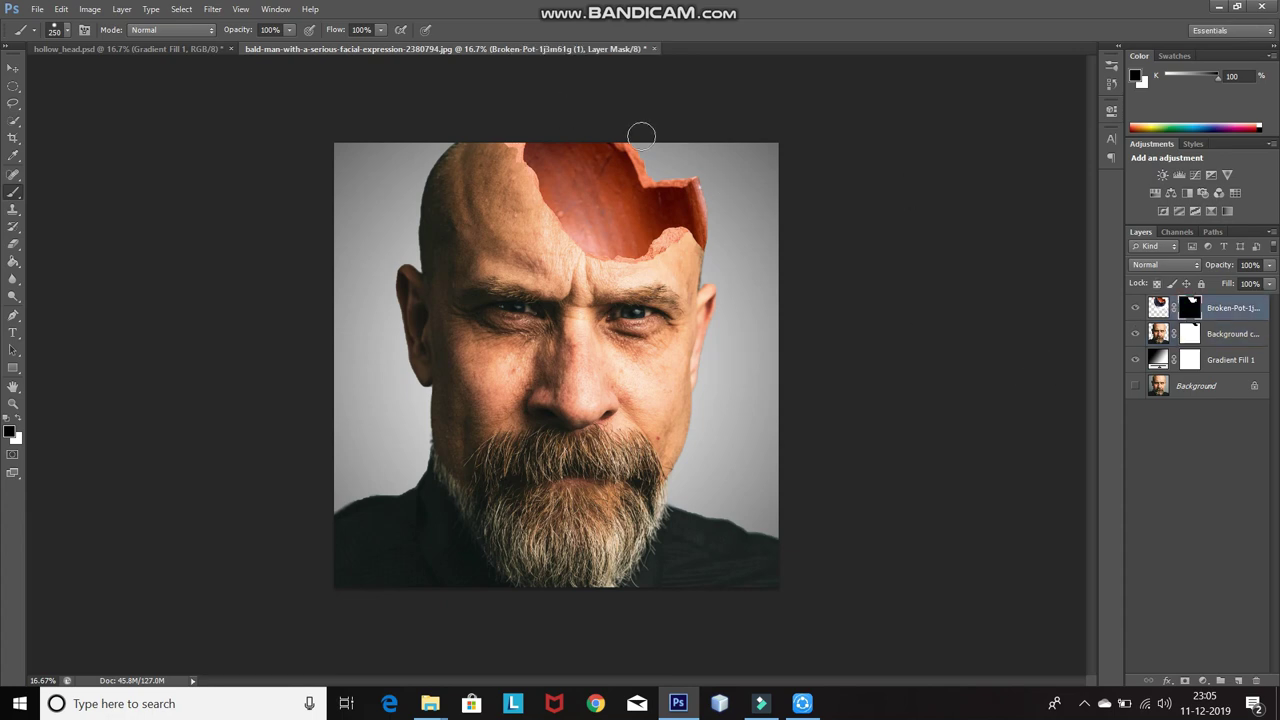
pyautogui.keyDown('ctrl'); pyautogui.click(727, 174); pyautogui.keyUp('ctrl')
pyautogui.press('x')
pyautogui.keyDown('ctrl'); pyautogui.click(632, 139); pyautogui.keyUp('ctrl')
pyautogui.keyDown('ctrl'); pyautogui.click(670, 170); pyautogui.keyUp('ctrl')
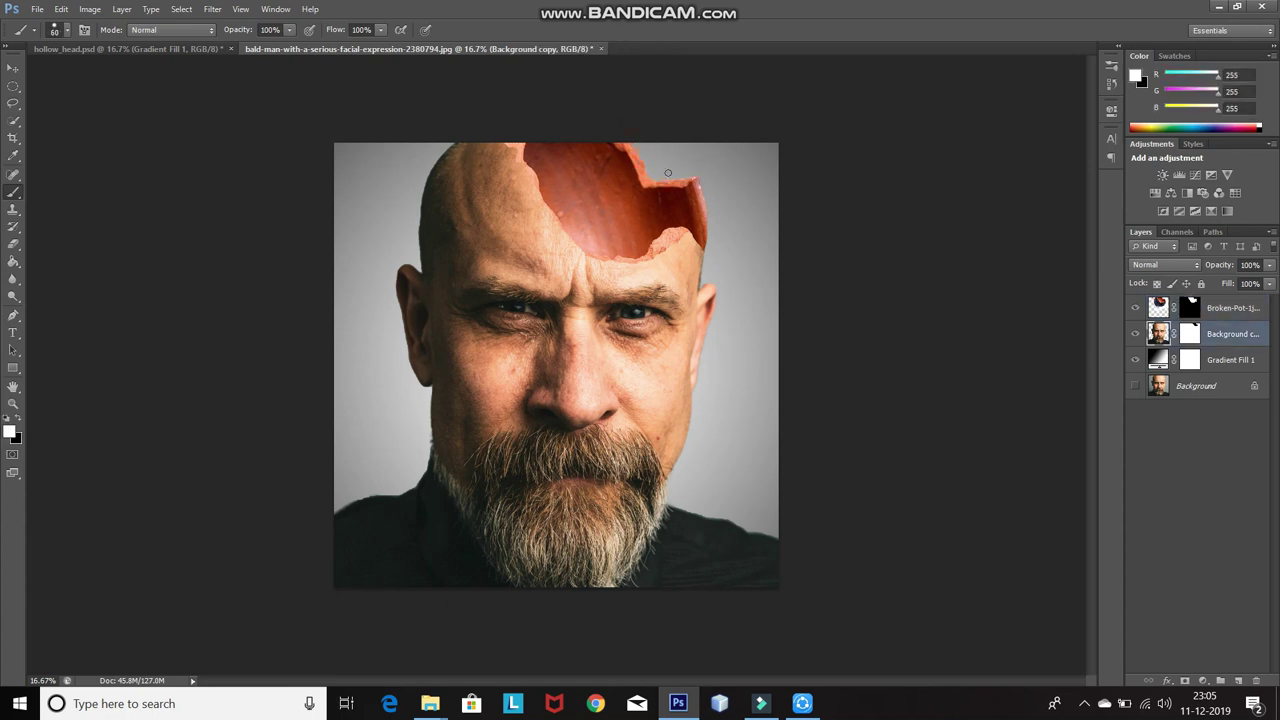
pyautogui.keyDown('ctrl'); pyautogui.click(635, 148); pyautogui.keyUp('ctrl')
pyautogui.press('x')
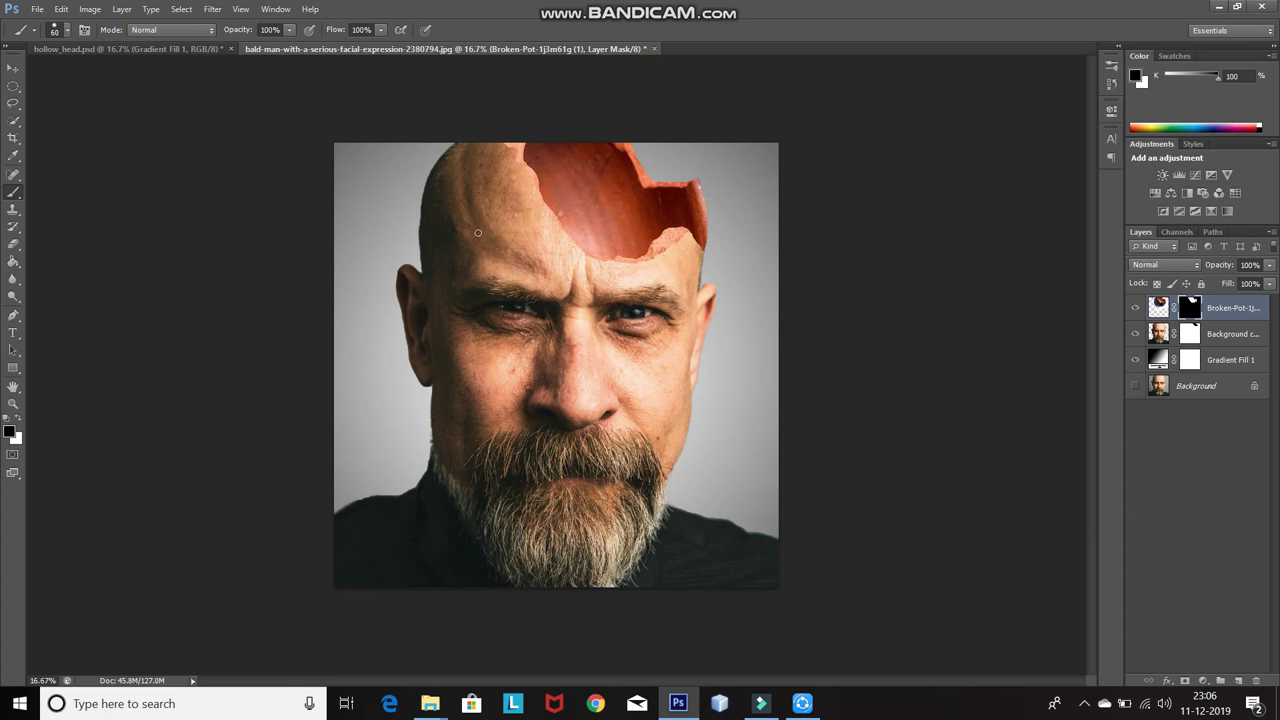
# Step: Add a Hue/Saturation adjustment layer clipped to the Broken-Pot layer
pyautogui.click(1201, 680)
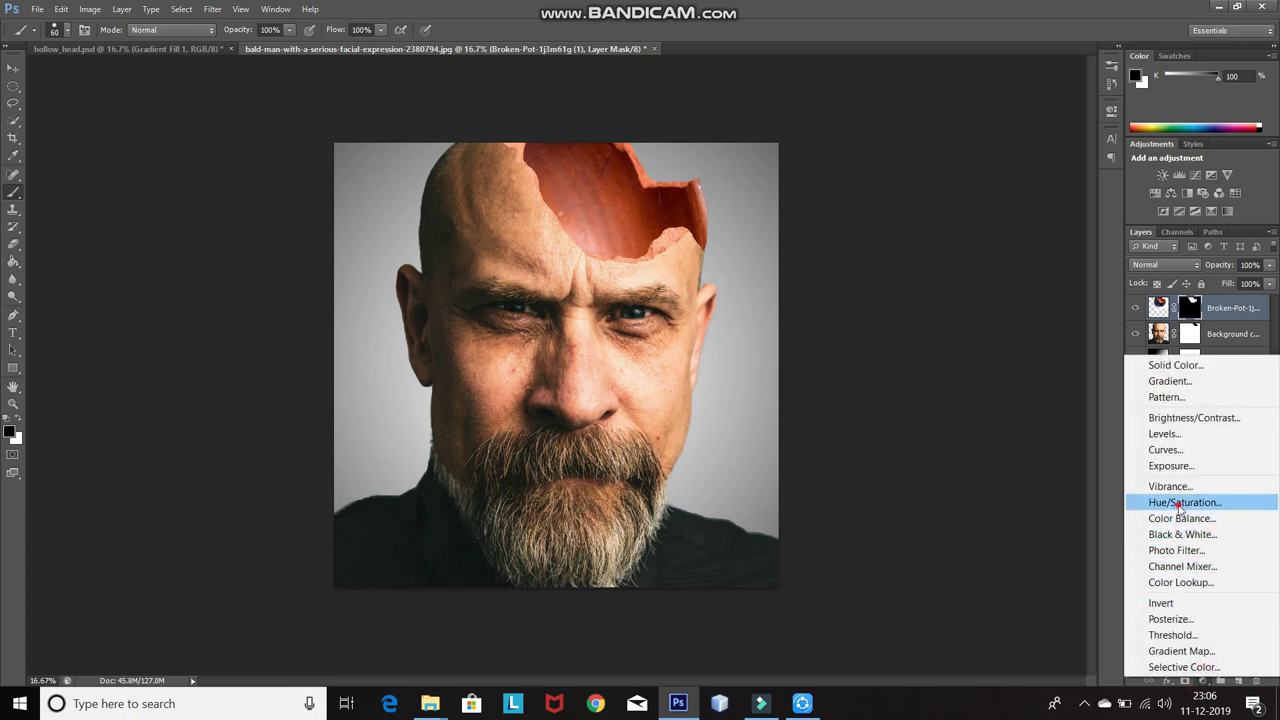
pyautogui.click(1181, 506)
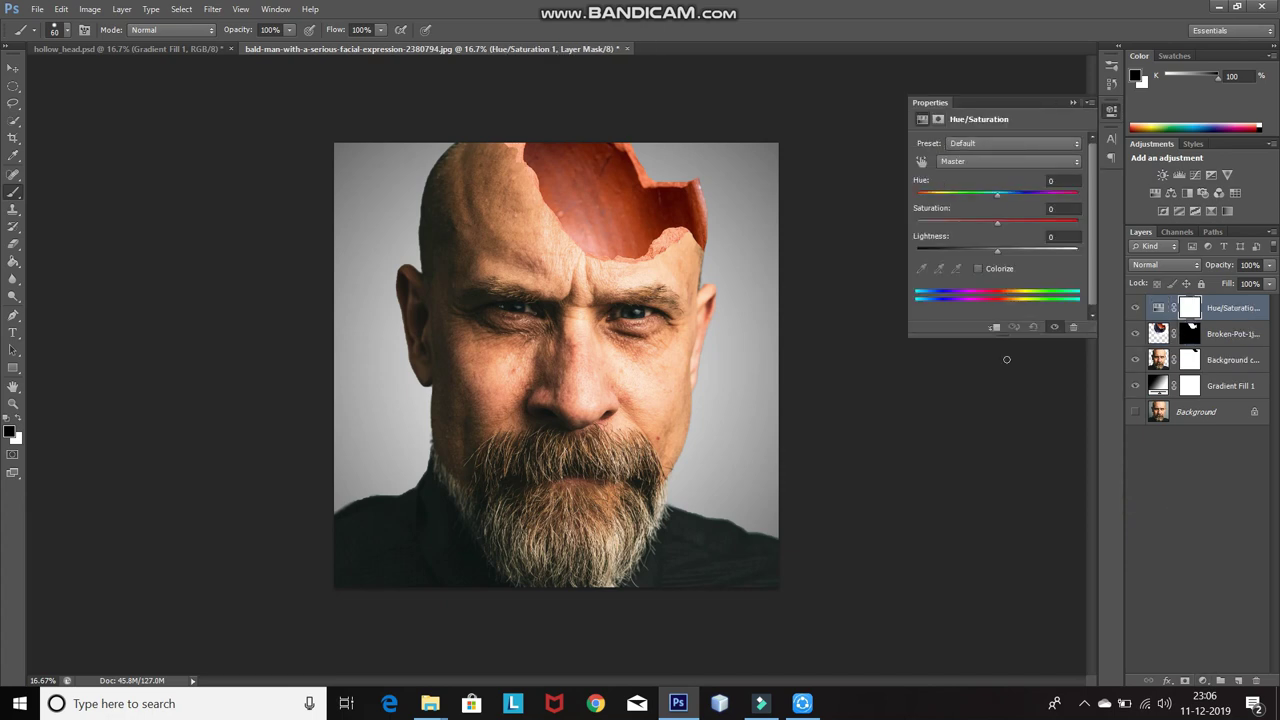
pyautogui.click(995, 329)
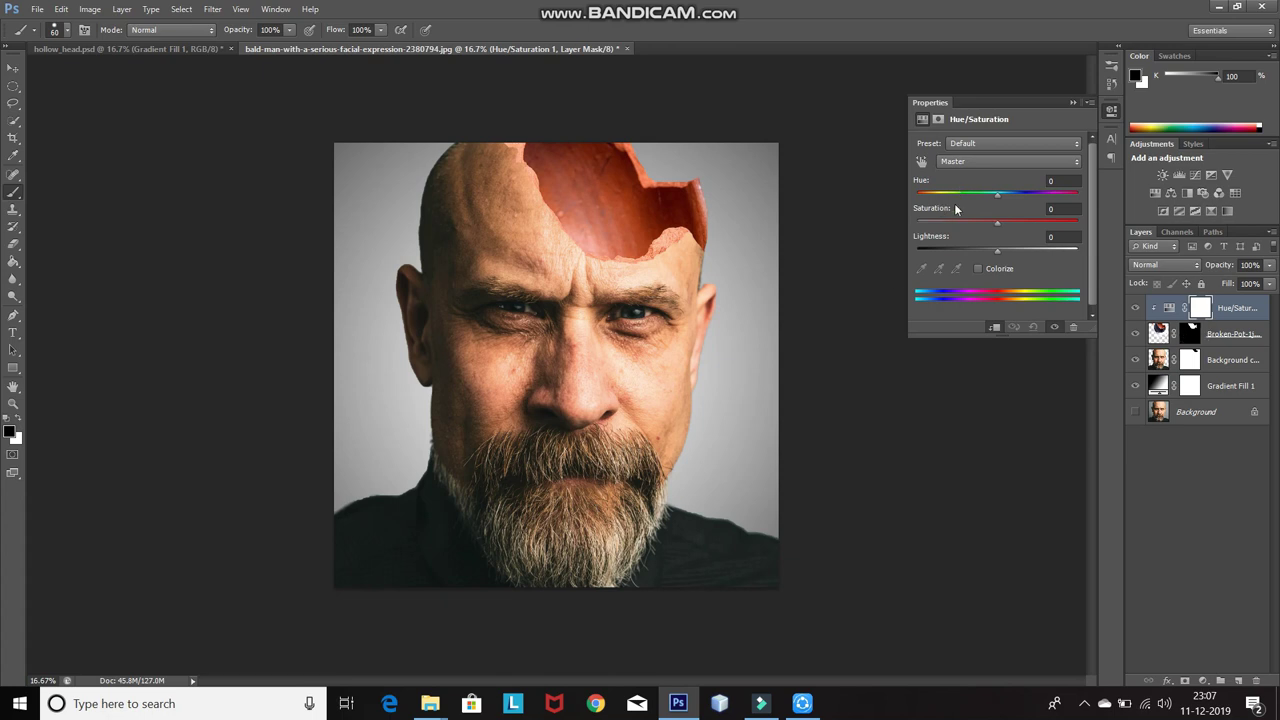
# Step: Set Hue to 7, Saturation to -10 and Lightness to -7, then close Properties
pyautogui.click(1070, 183)
pyautogui.write('7')
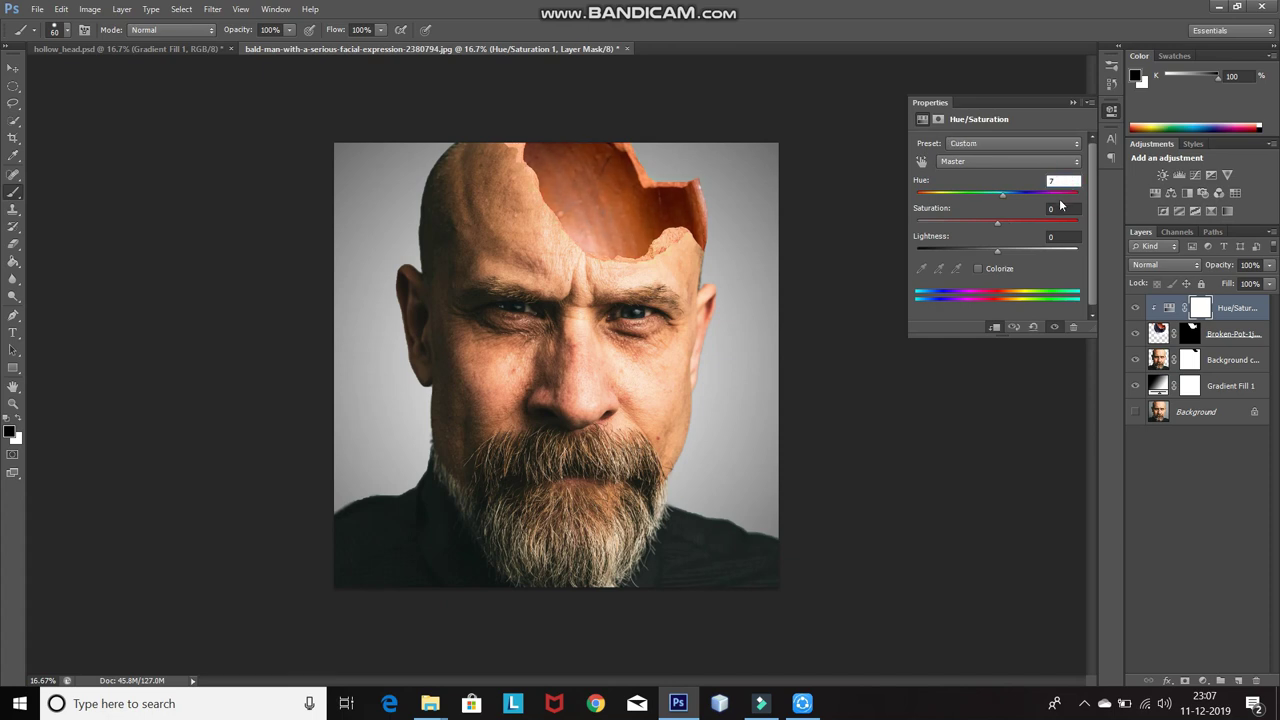
pyautogui.click(1060, 208)
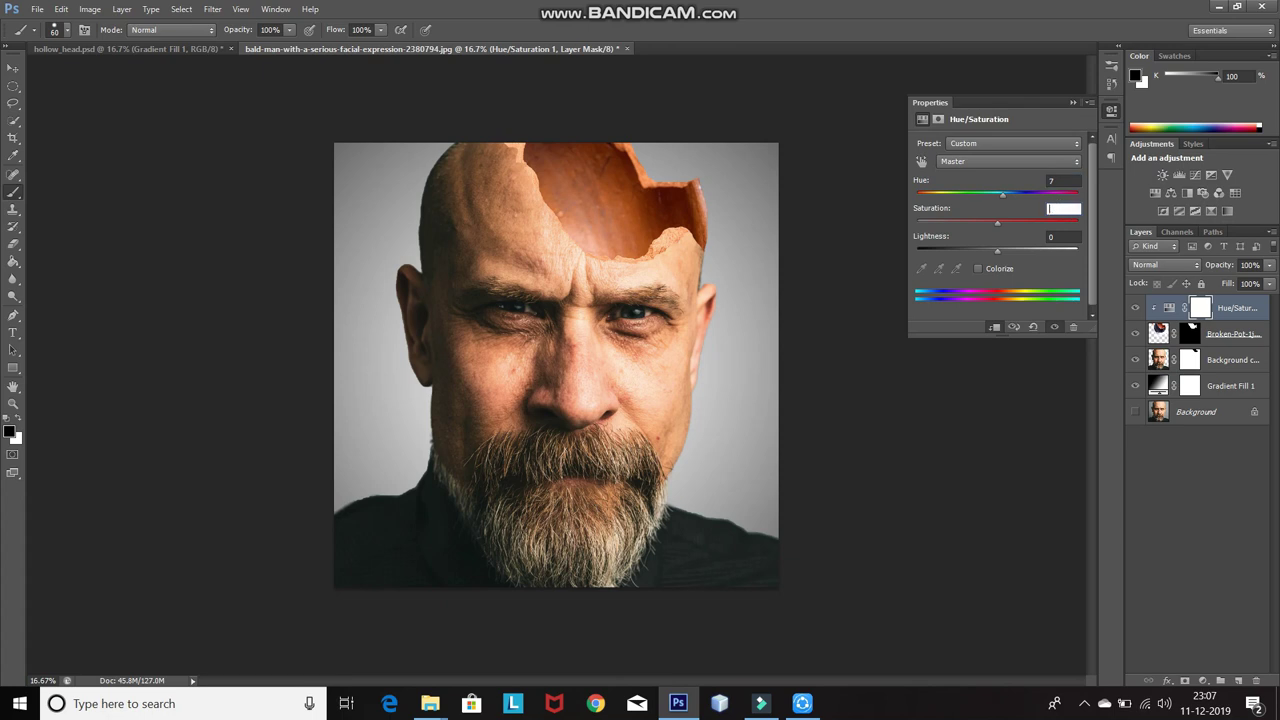
pyautogui.write('-10')
pyautogui.click(1066, 237)
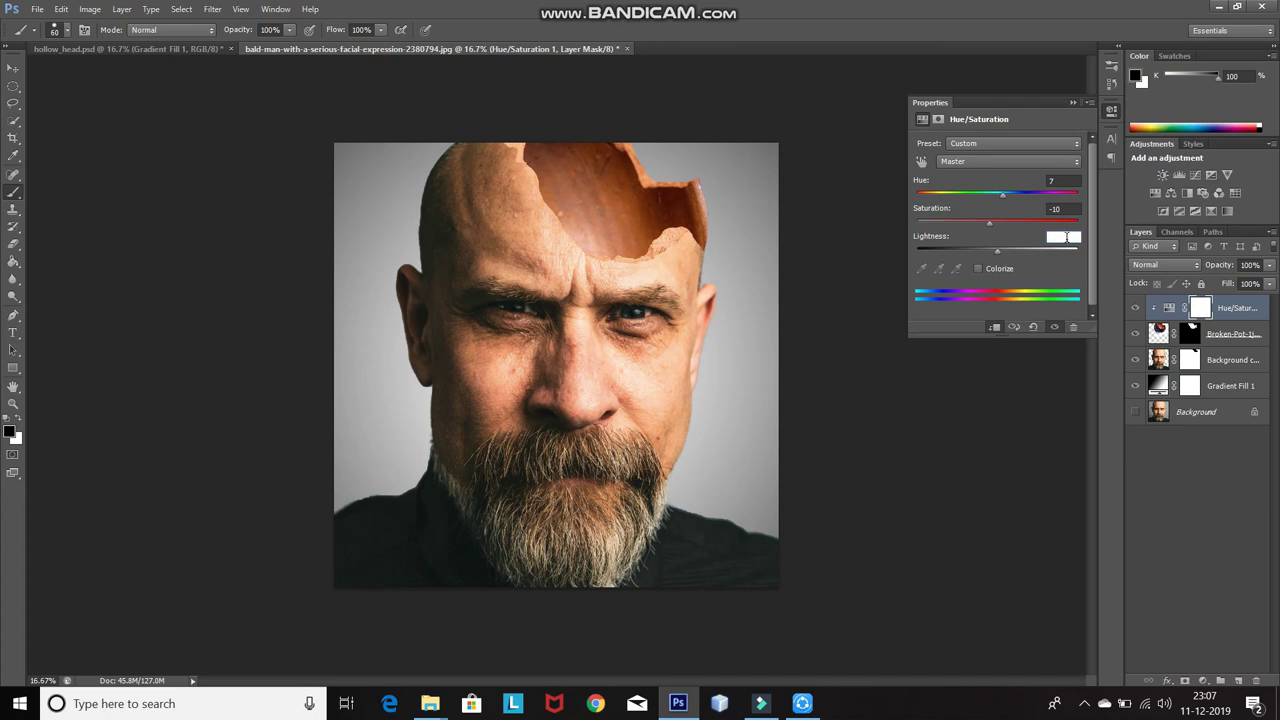
pyautogui.write('-7')
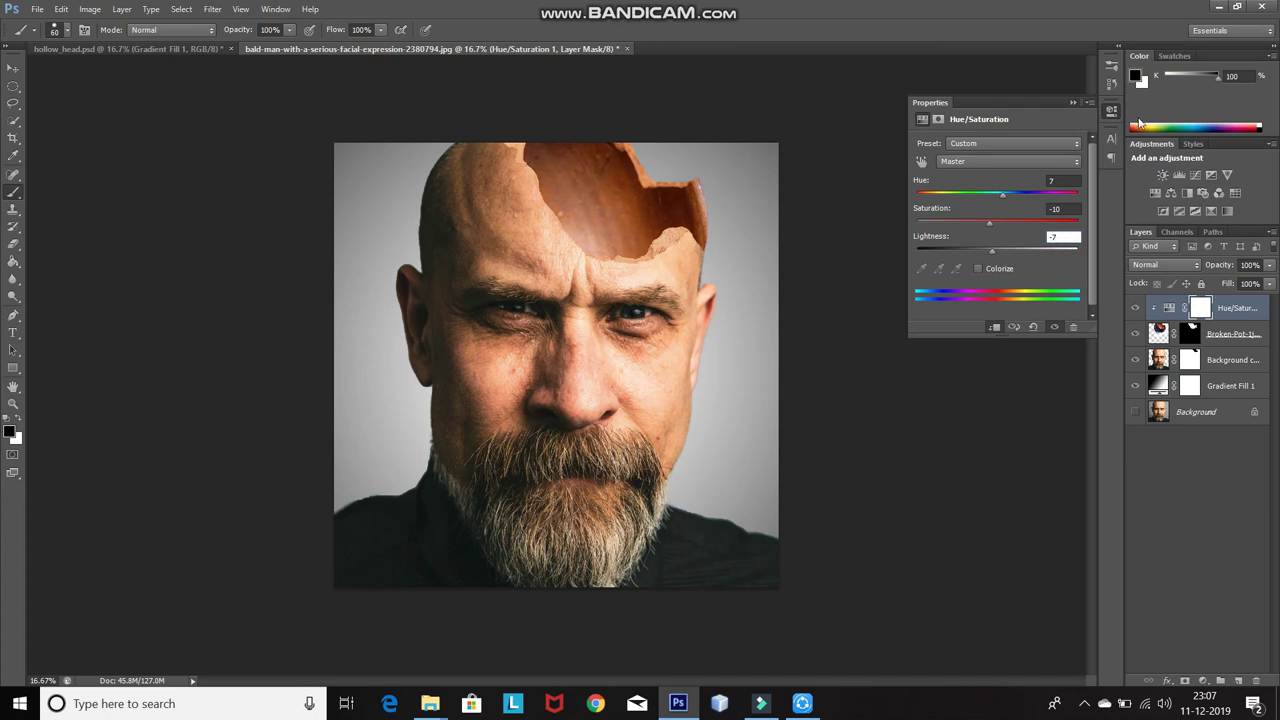
pyautogui.press('Return')
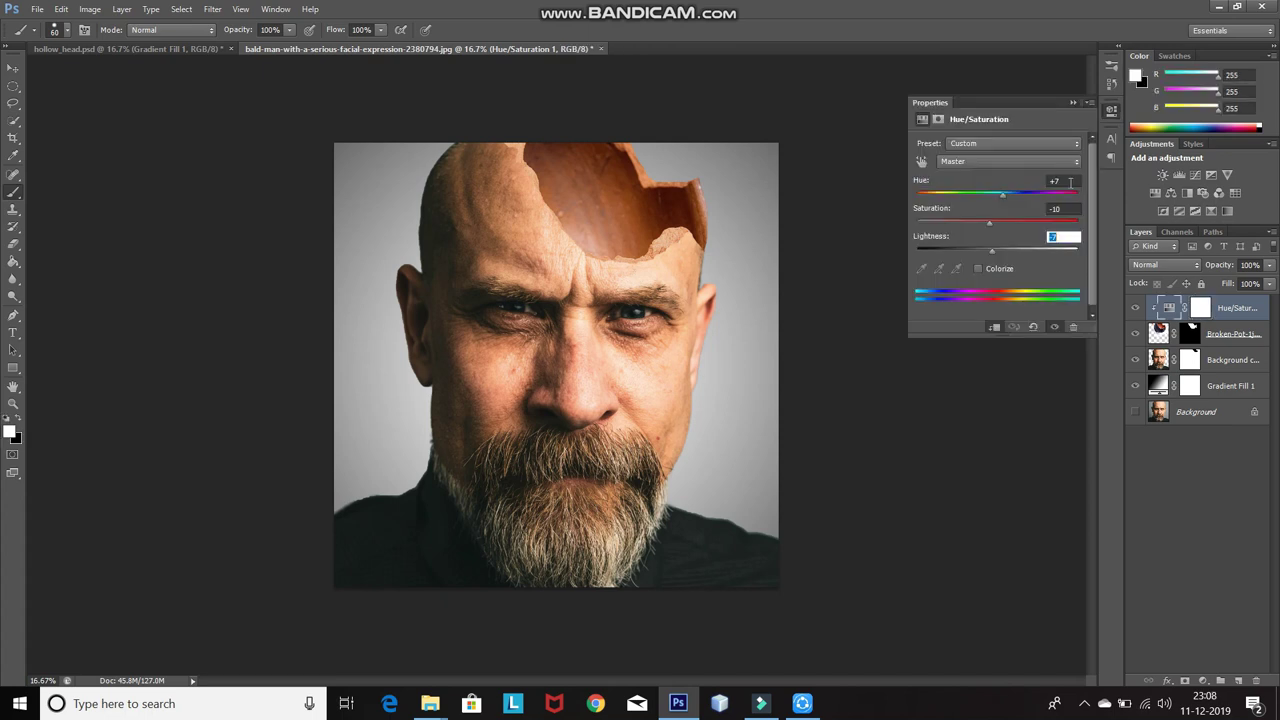
pyautogui.click(1072, 104)
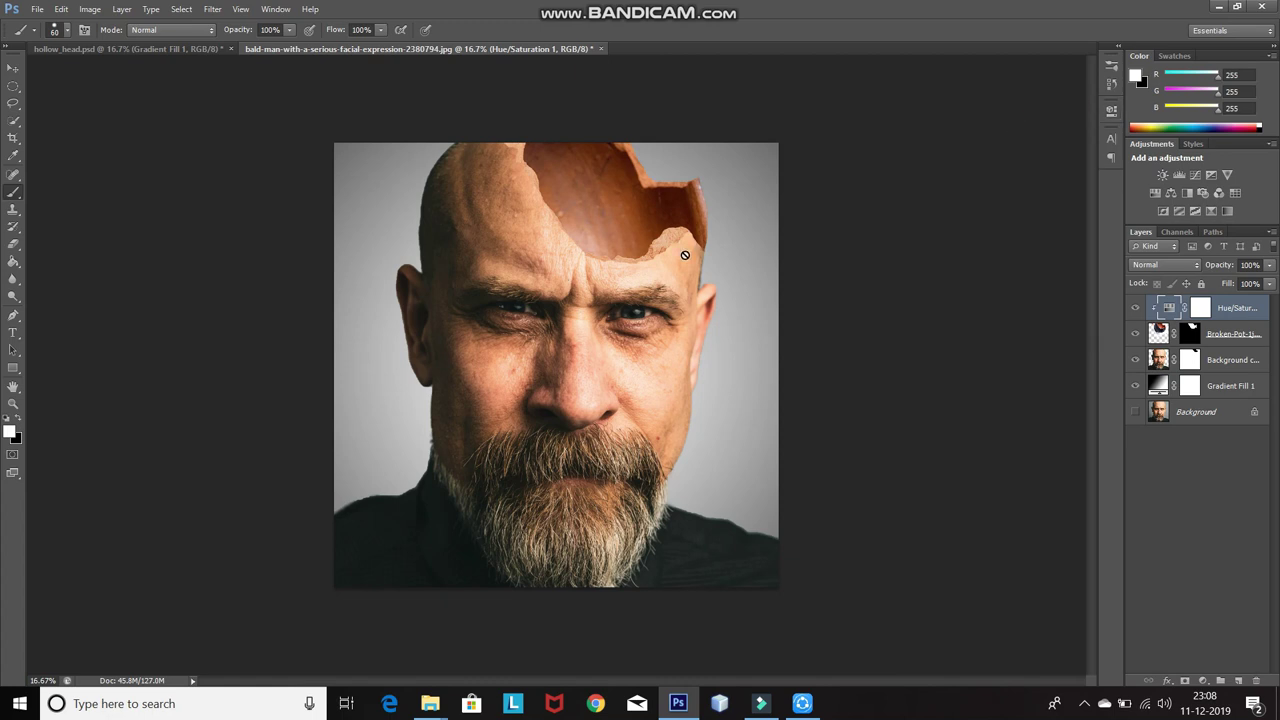